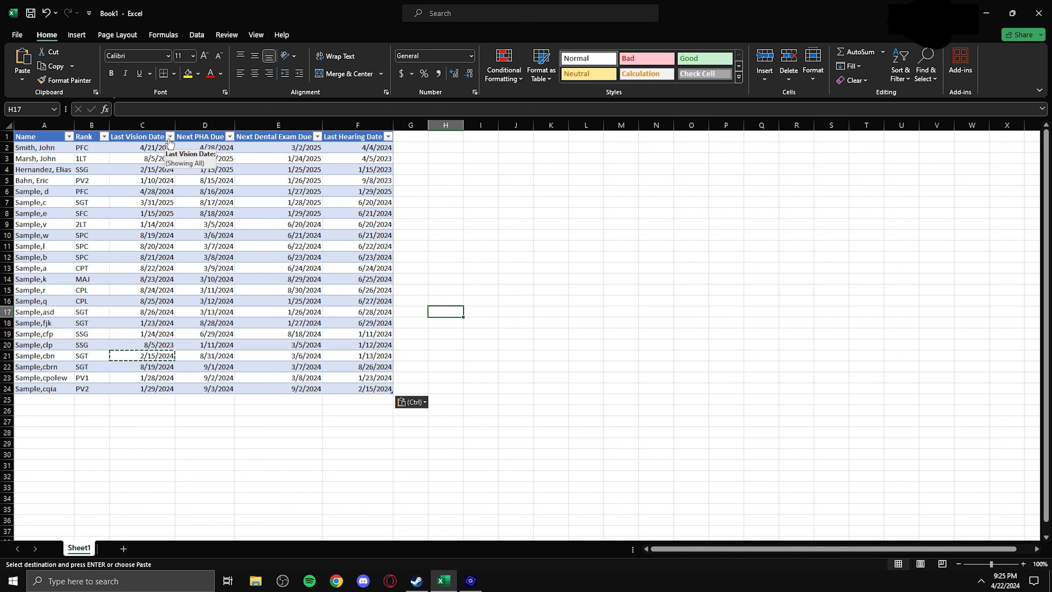
Sort the table by Last Vision Date from oldest to newest and fill the first vision date, in C2, red
left_click(170, 136)
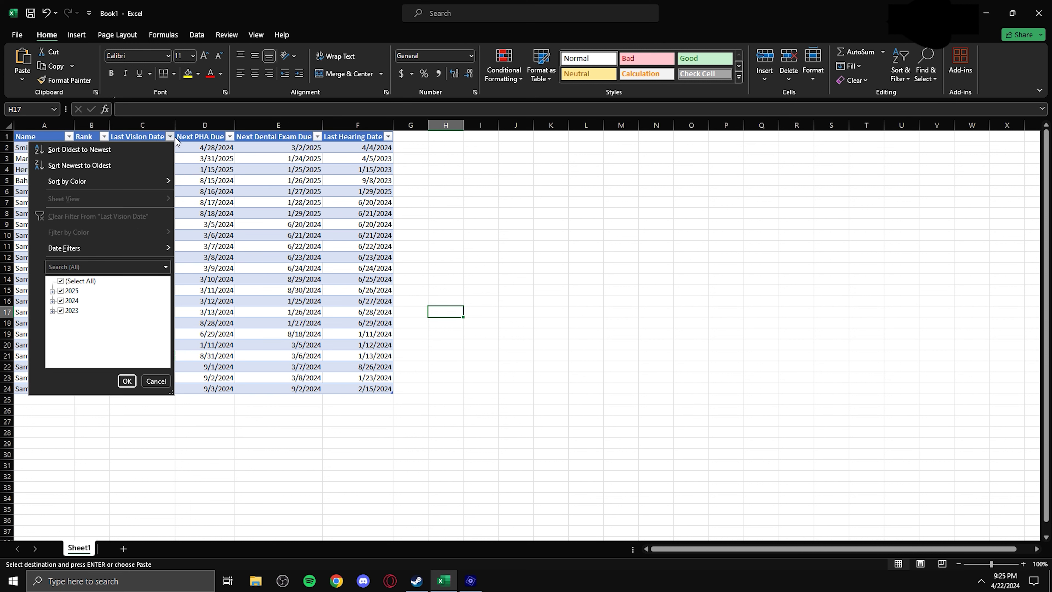
left_click(155, 150)
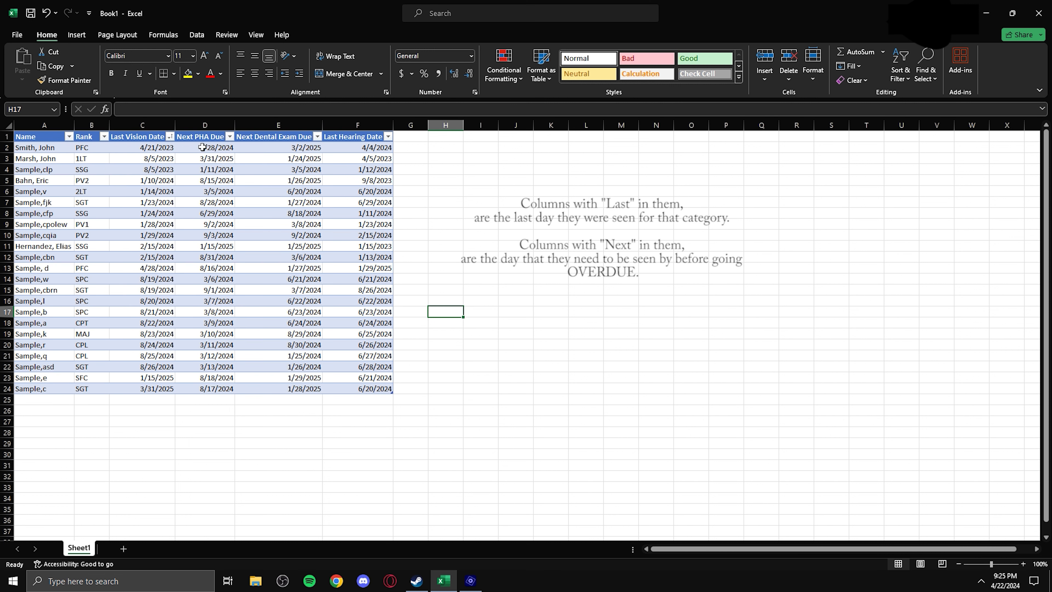
left_click_drag(153, 148, 173, 173)
left_click(145, 148)
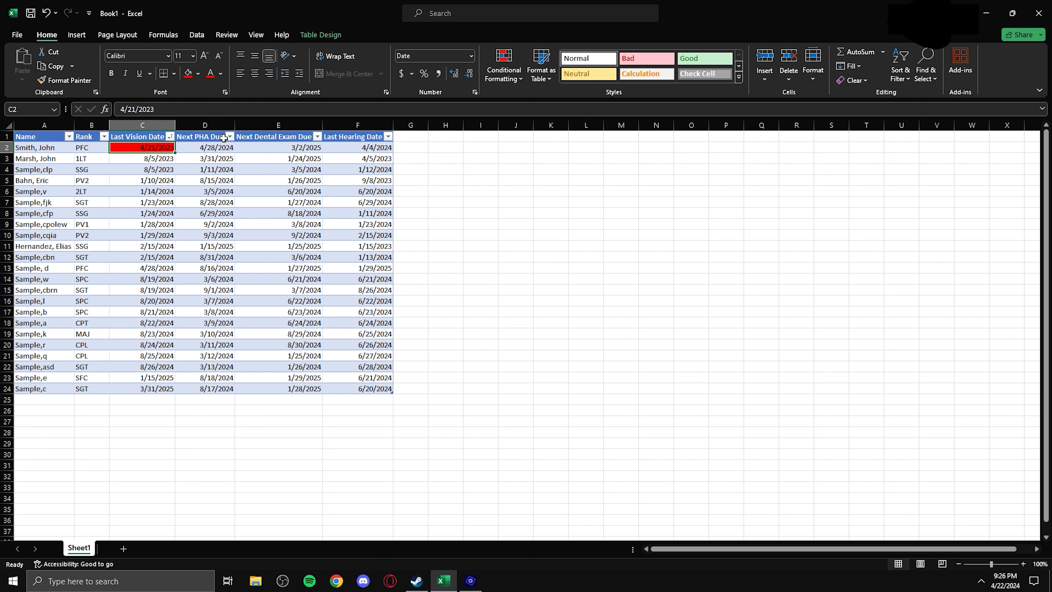
Sort the table by Next Dental Exam Due from oldest to newest and select the dental dates through 6/24/2024
left_click(318, 137)
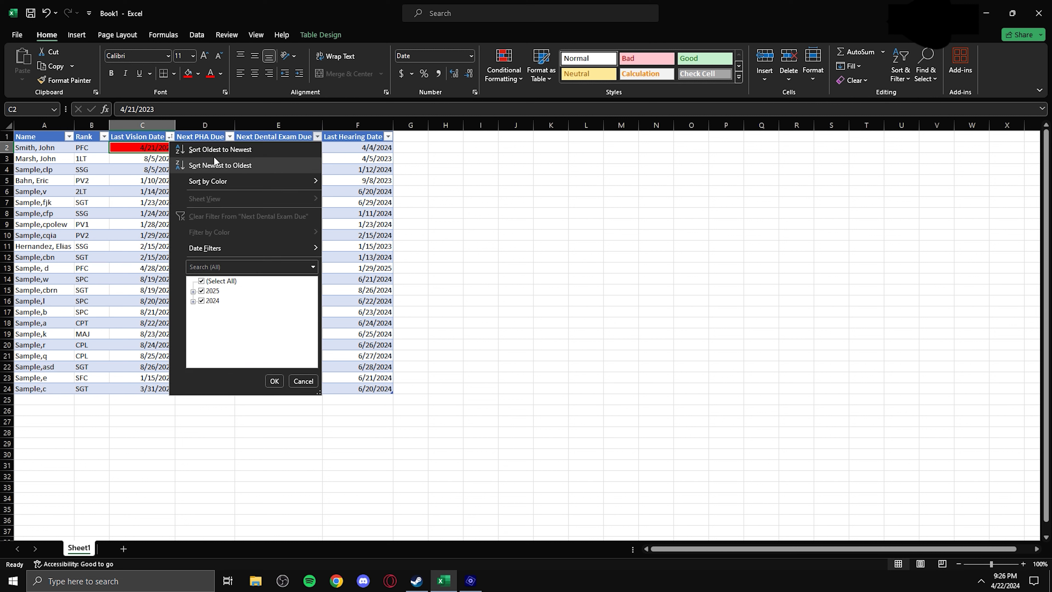
left_click(214, 150)
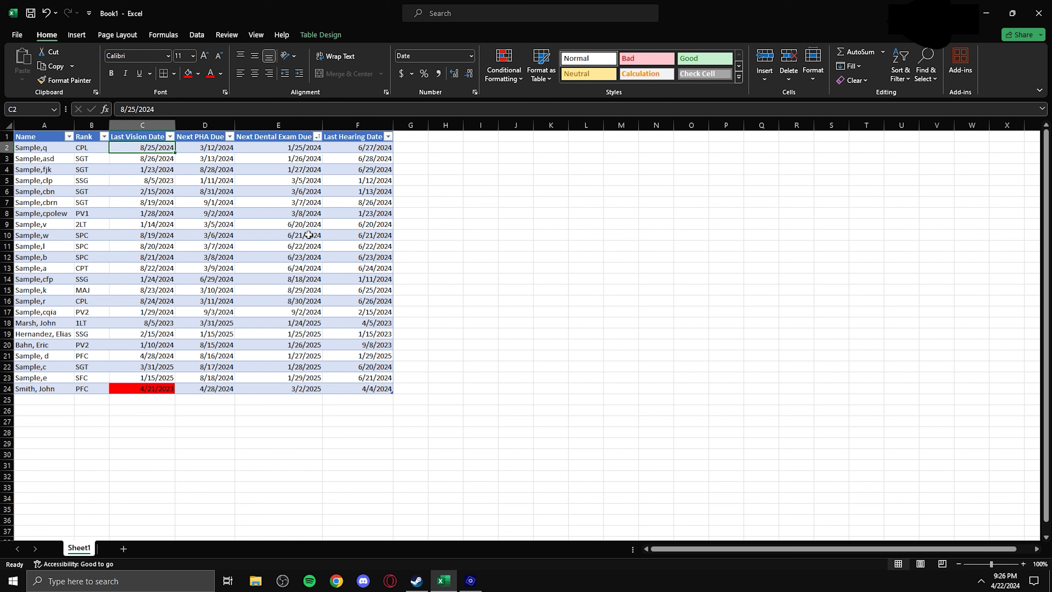
left_click_drag(282, 147, 283, 220)
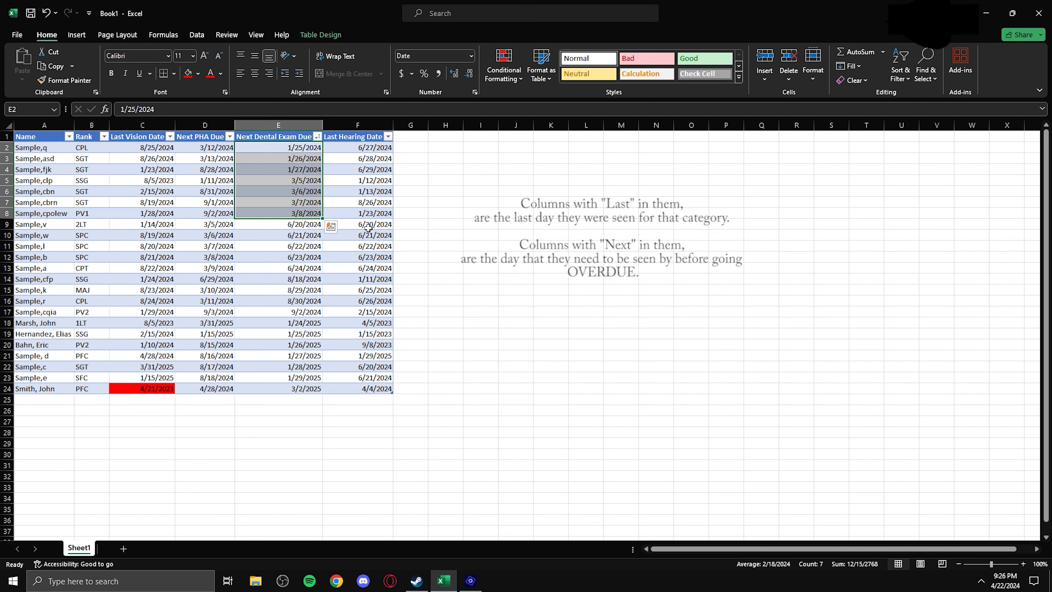
left_click_drag(279, 147, 314, 269)
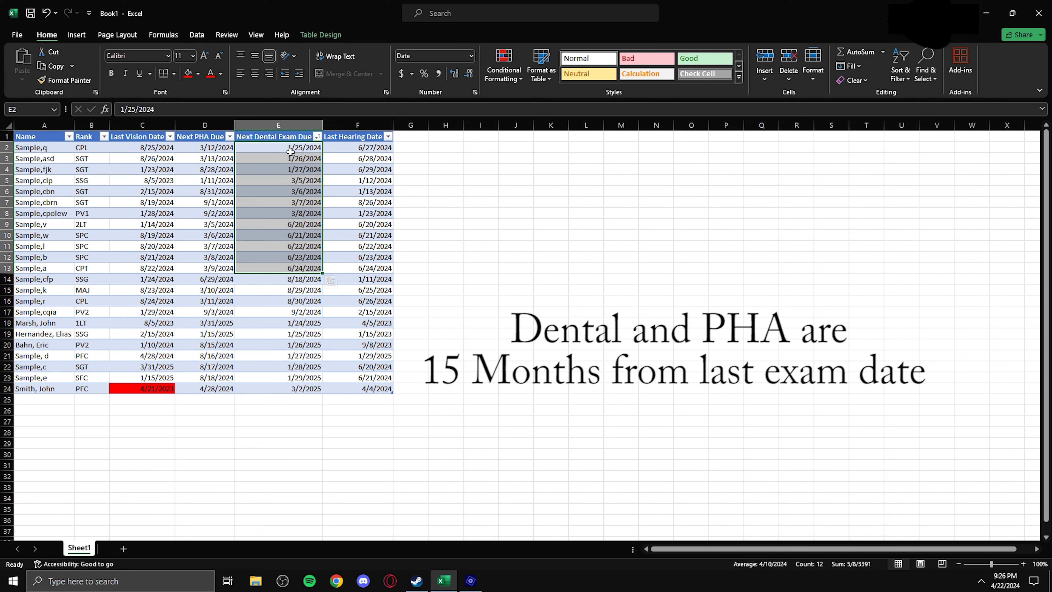
key("ctrl+c")
right_click(142, 125)
key("Escape")
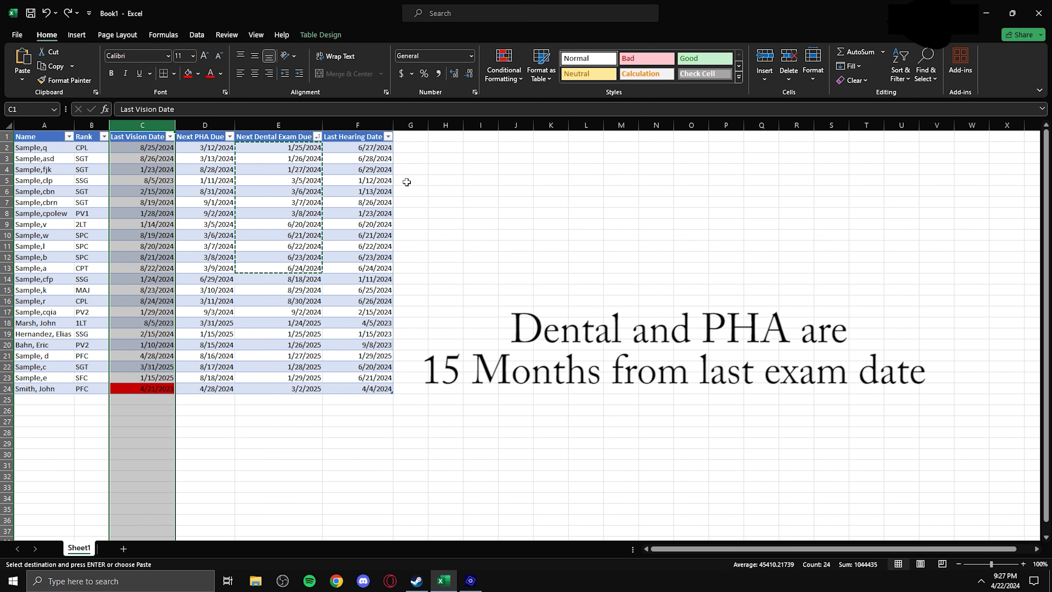
left_click(481, 246)
left_click(142, 125)
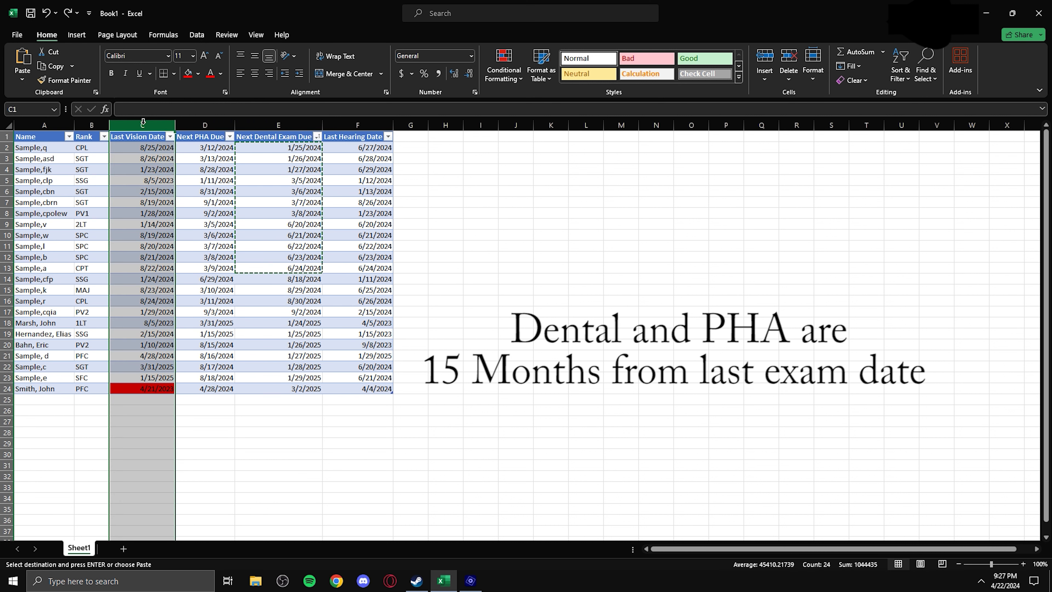
right_click(145, 124)
left_click(476, 191)
left_click(481, 202)
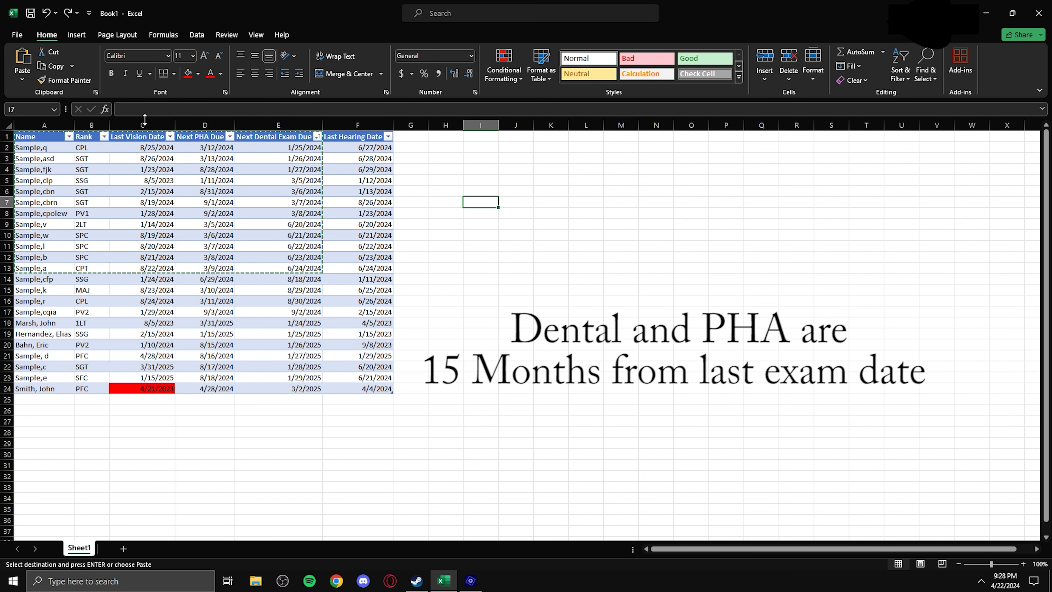
left_click(479, 155)
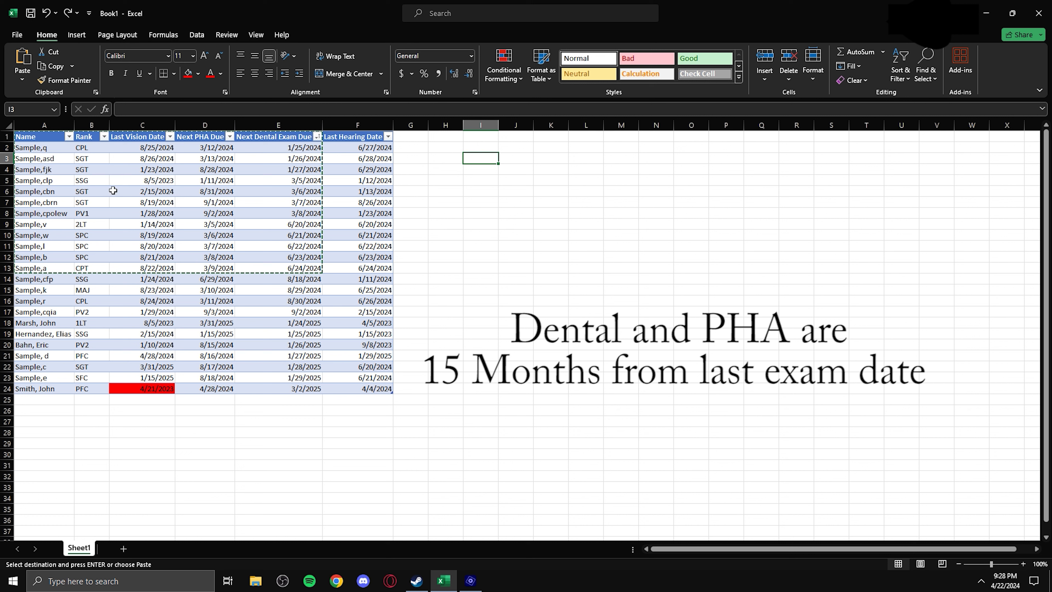
Undo the sort by Next Dental Exam Due
key("ctrl+z")
left_click(525, 202)
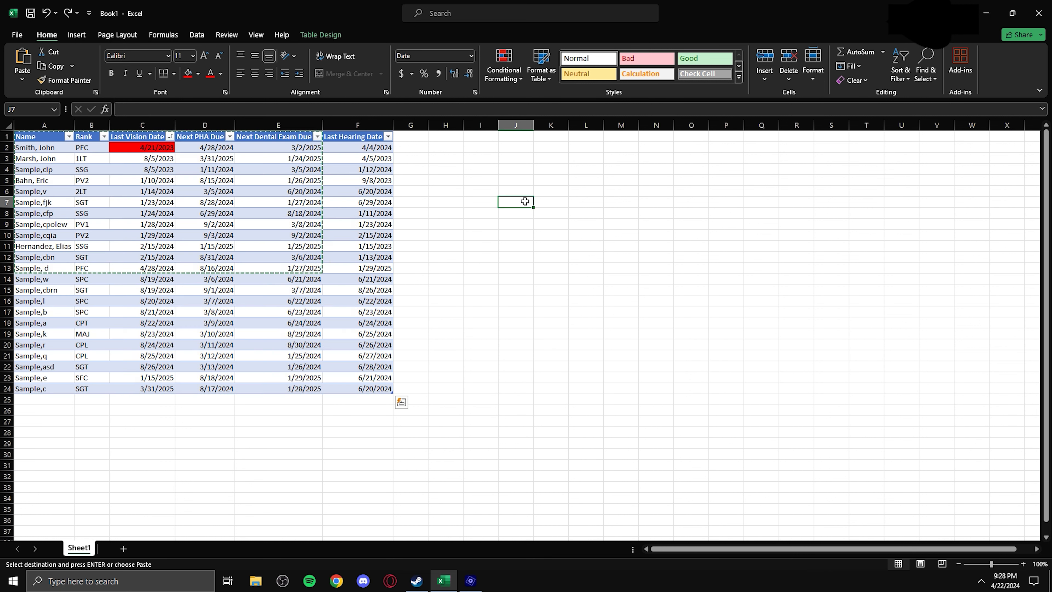
left_click(230, 310)
left_click_drag(311, 313, 414, 356)
left_click(530, 301)
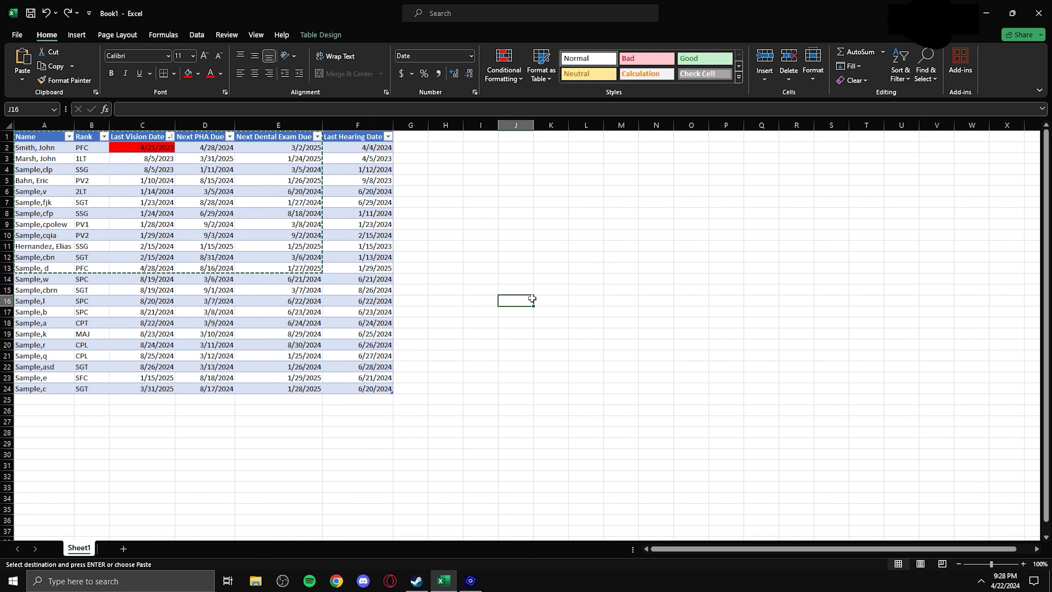
Delete the Last Vision Date and Next PHA Due columns from the sheet
right_click(140, 122)
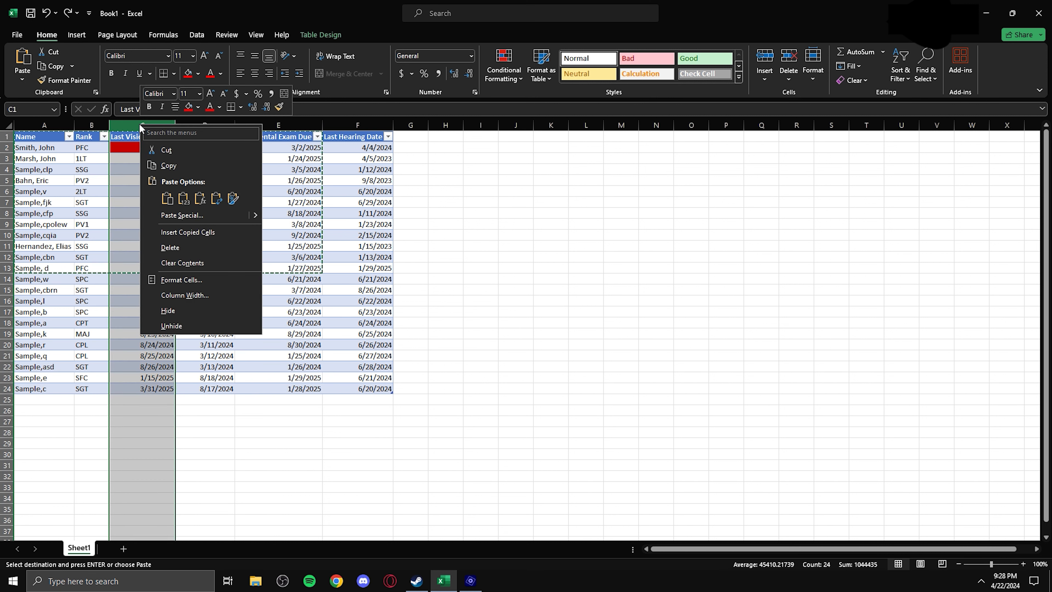
left_click(183, 247)
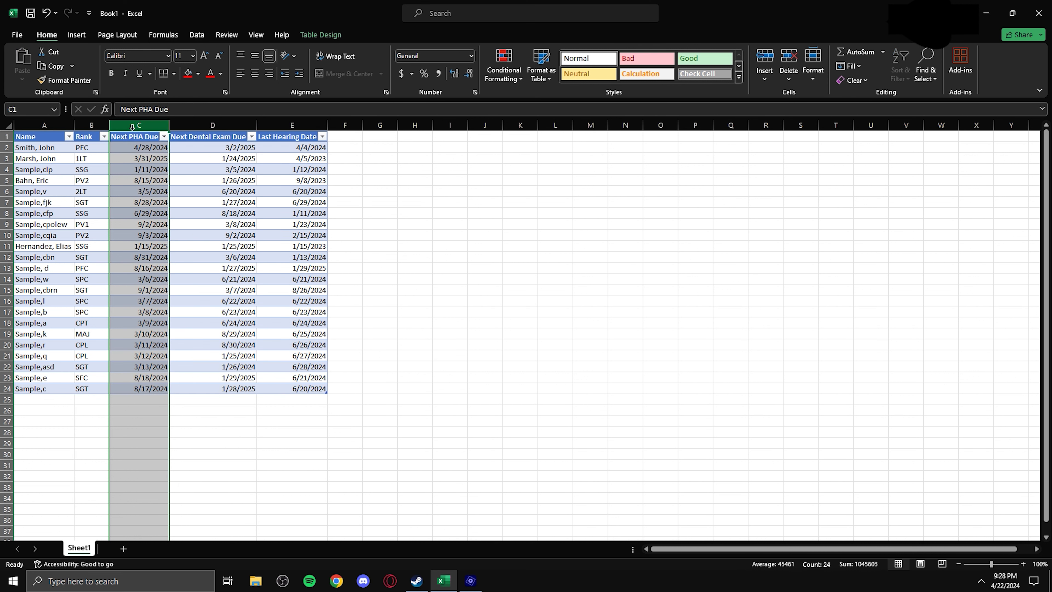
right_click(131, 124)
left_click(172, 247)
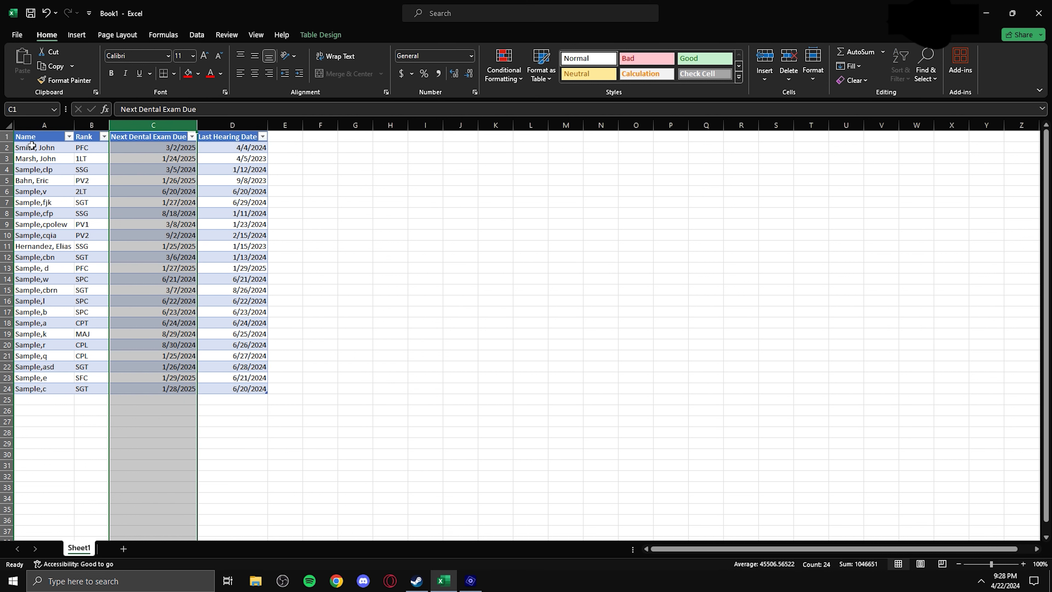
Sort the reduced table by Next Dental Exam Due from oldest to newest
left_click_drag(29, 138, 183, 235)
left_click(355, 202)
left_click(174, 137)
left_click(192, 136)
left_click(114, 149)
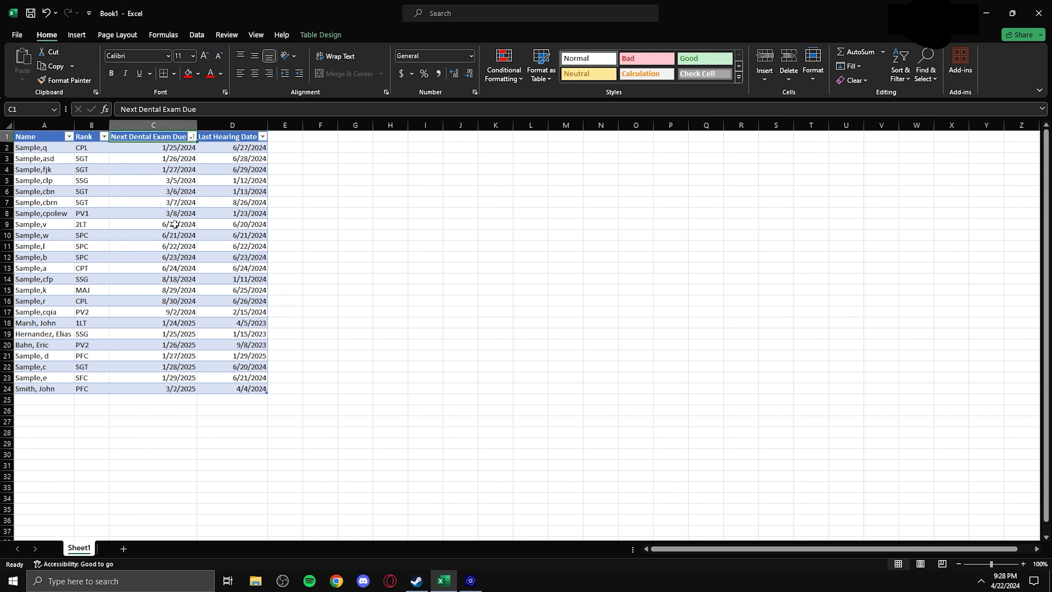
Copy the name, rank and dental due rows through 6/24/2024 (A1:C13) to K3 and widen the pasted columns to fit
left_click_drag(27, 139, 194, 271)
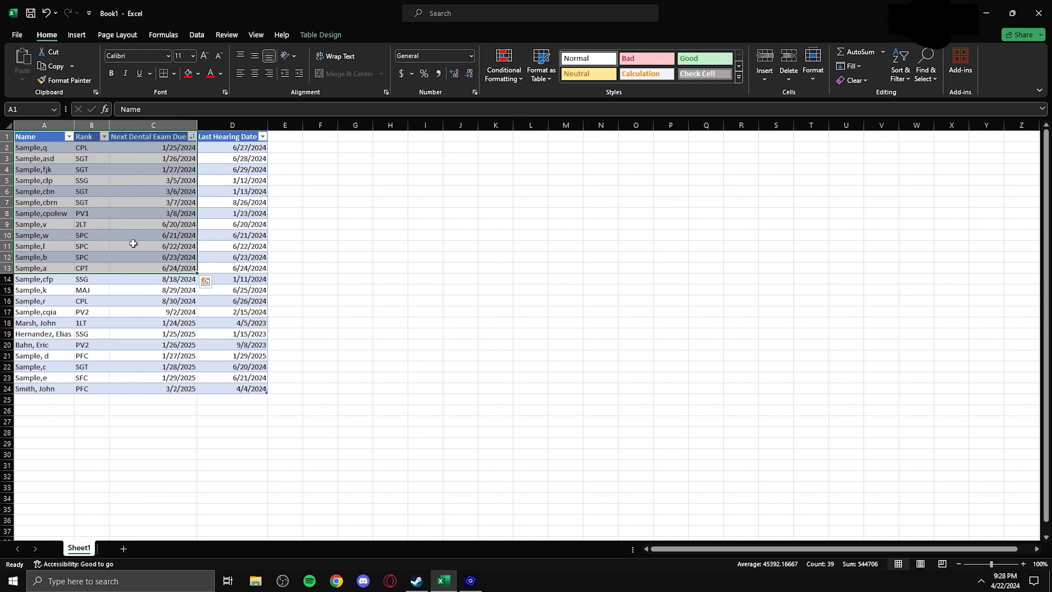
right_click(28, 137)
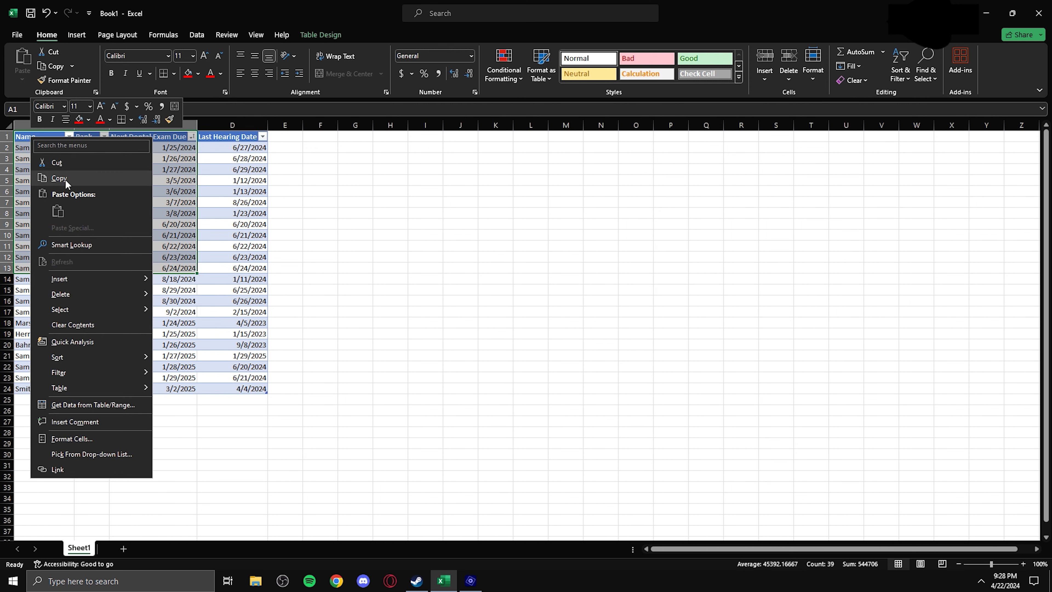
left_click(65, 180)
right_click(503, 158)
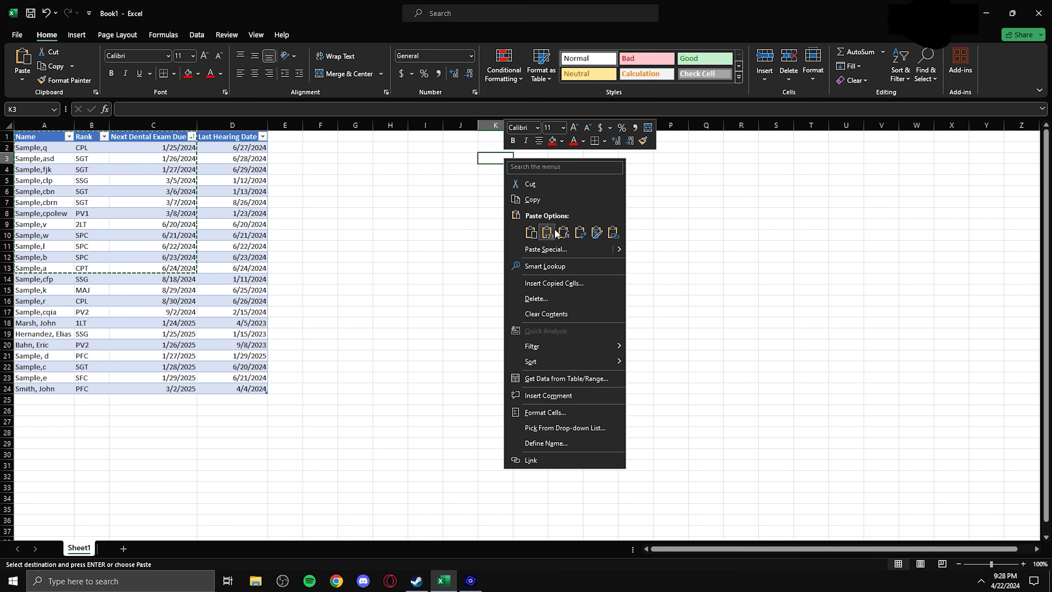
left_click(535, 233)
double_click(584, 125)
left_click_drag(511, 125, 542, 124)
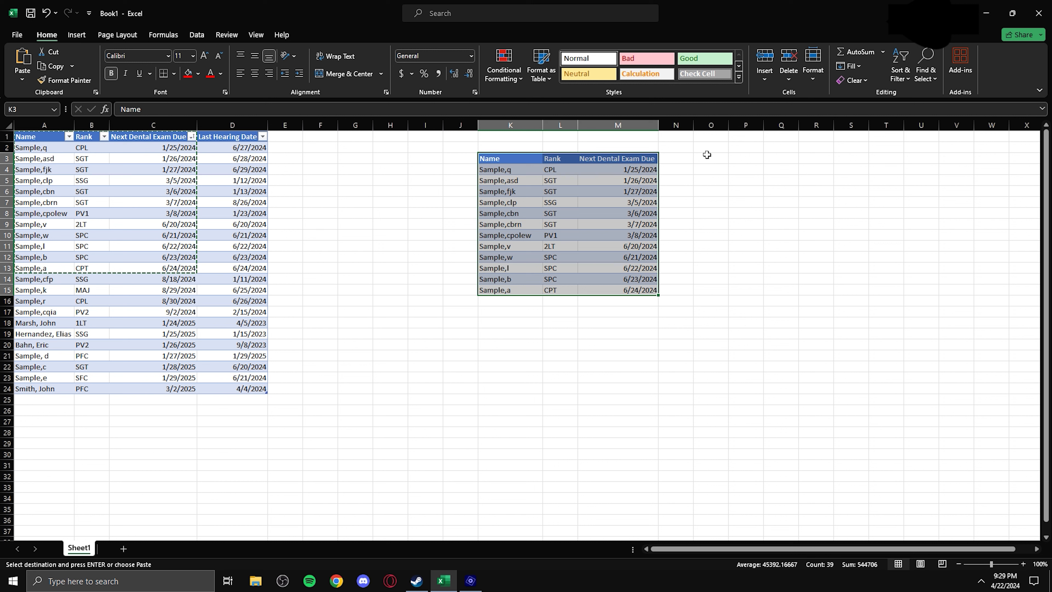
Undo the column resizing, the pasted dental list, the dental sort and both column deletions
left_click(320, 203)
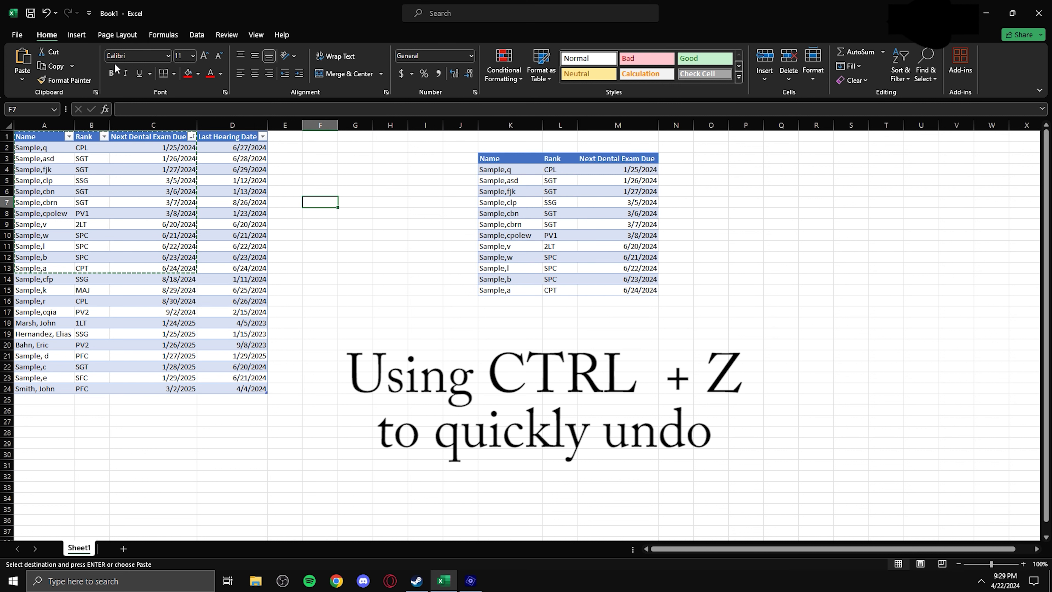
key("ctrl+z")
key("ctrl+z")
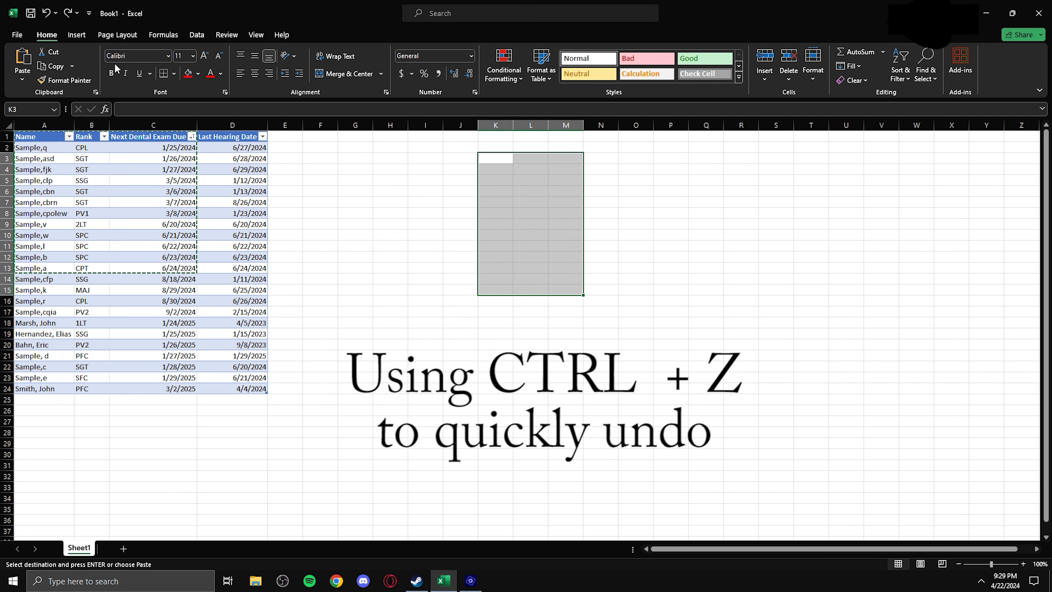
key("ctrl+z")
key("ctrl+z")
key("ctrl+z")
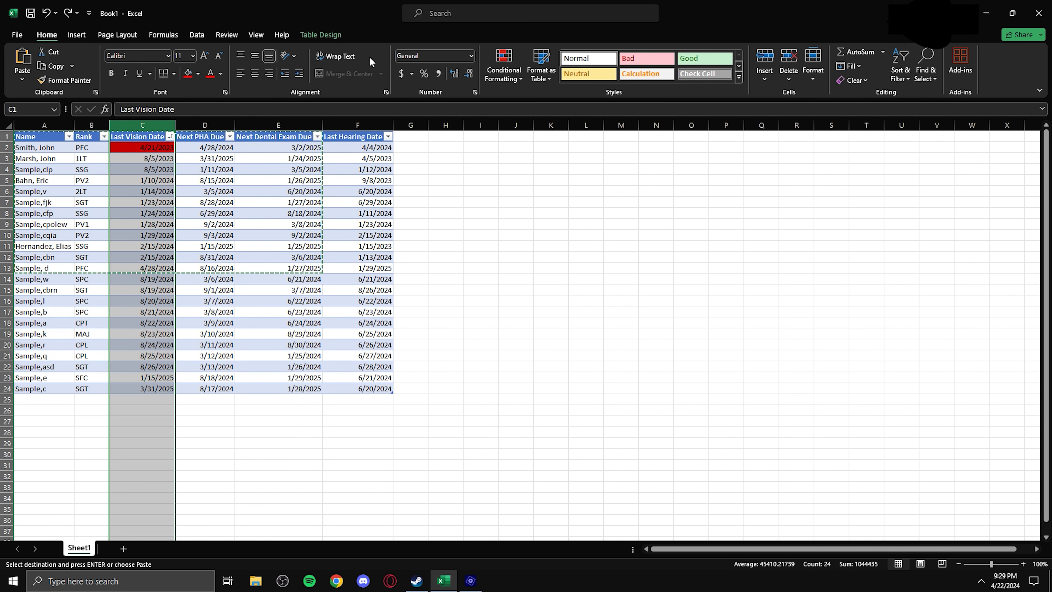
Widen the Last Vision Date column slightly and sort the table by Last Hearing Date from oldest to newest
left_click(446, 159)
left_click_drag(176, 121, 185, 121)
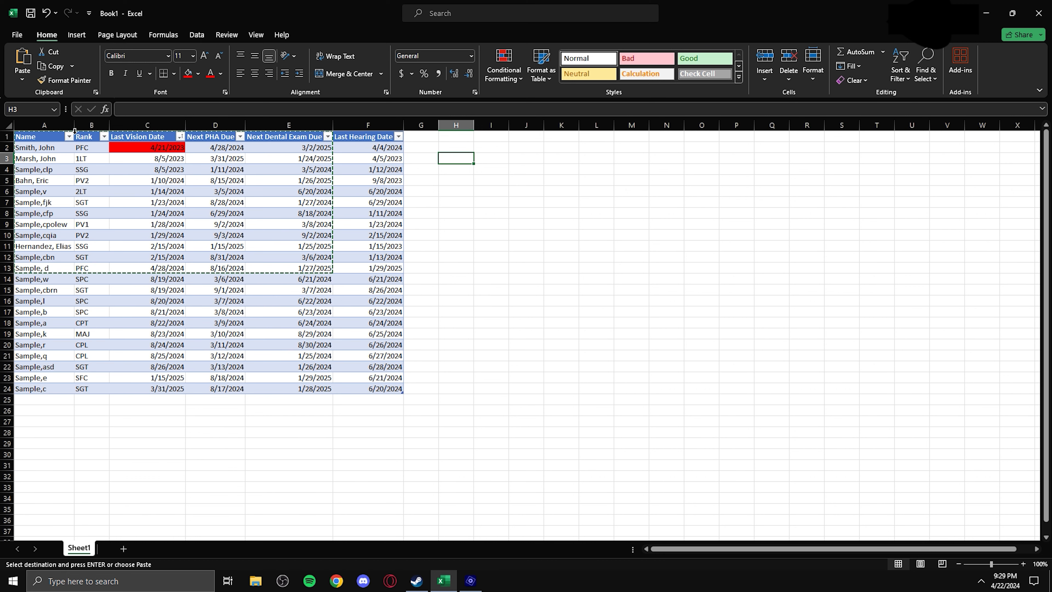
left_click(398, 137)
left_click(296, 151)
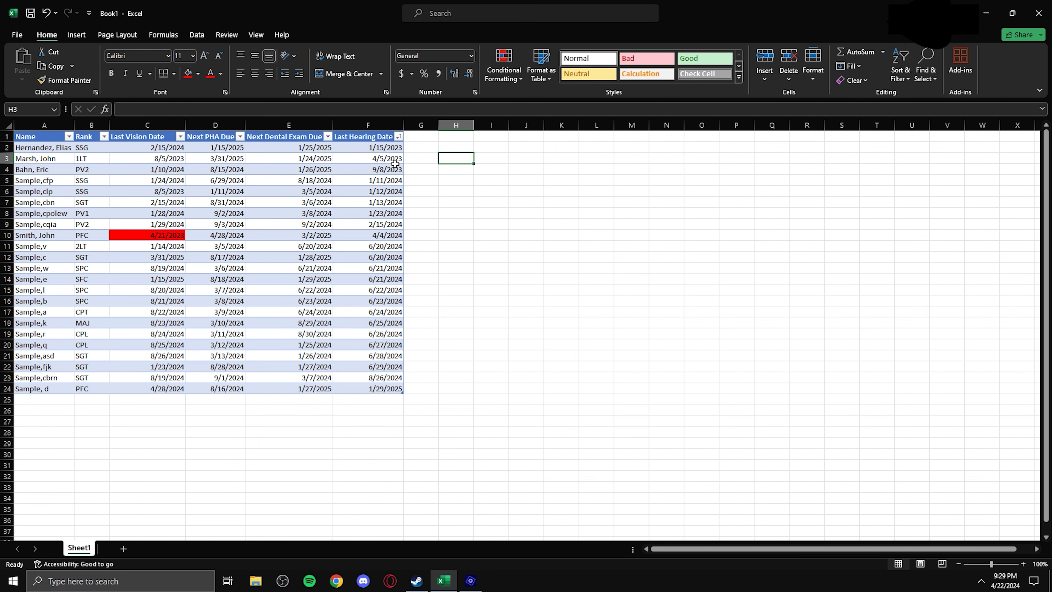
left_click_drag(383, 146, 404, 241)
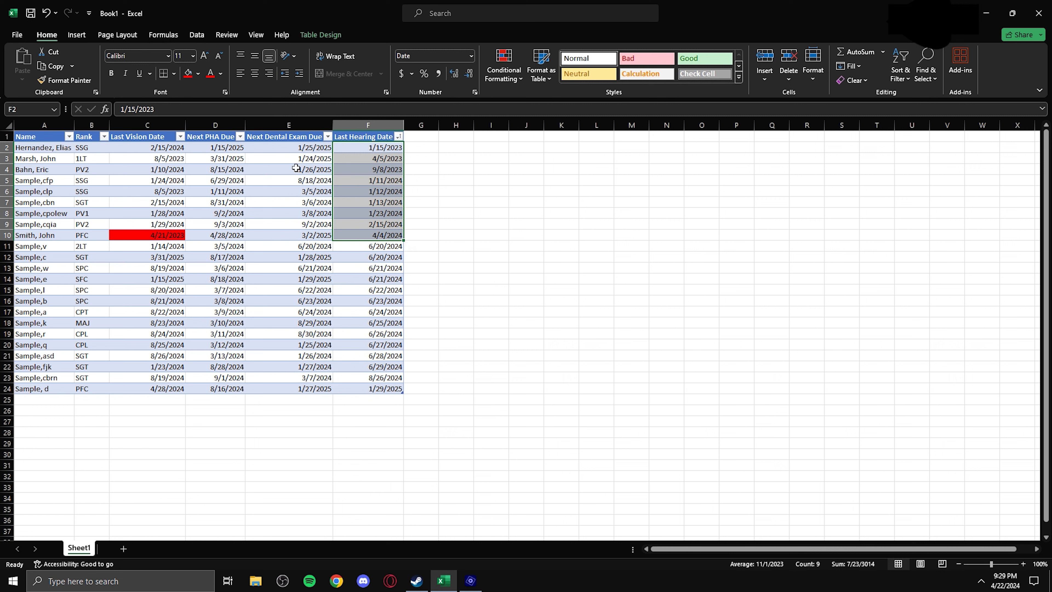
left_click(399, 236)
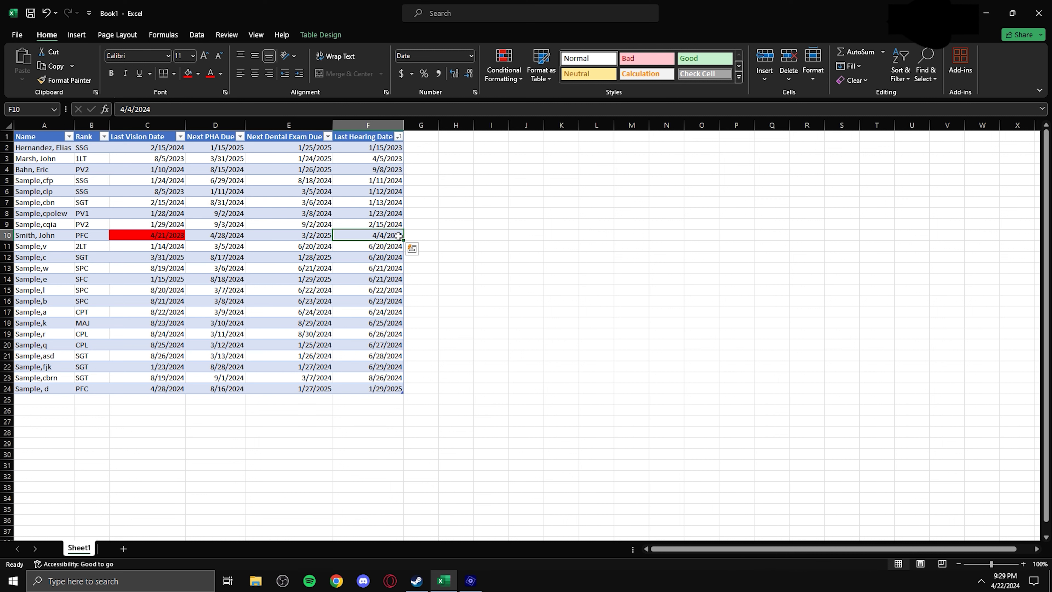
Copy the header and rows with hearing dates through 4/4/2024 (A1:F10) and paste them at L6
left_click(491, 249)
left_click_drag(398, 236, 21, 134)
right_click(26, 135)
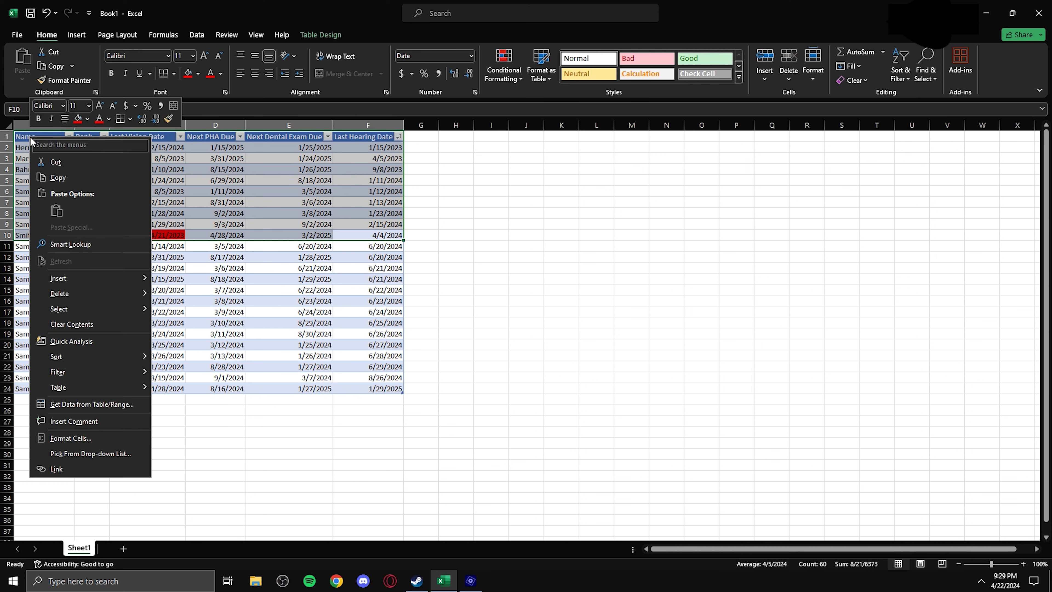
left_click(77, 179)
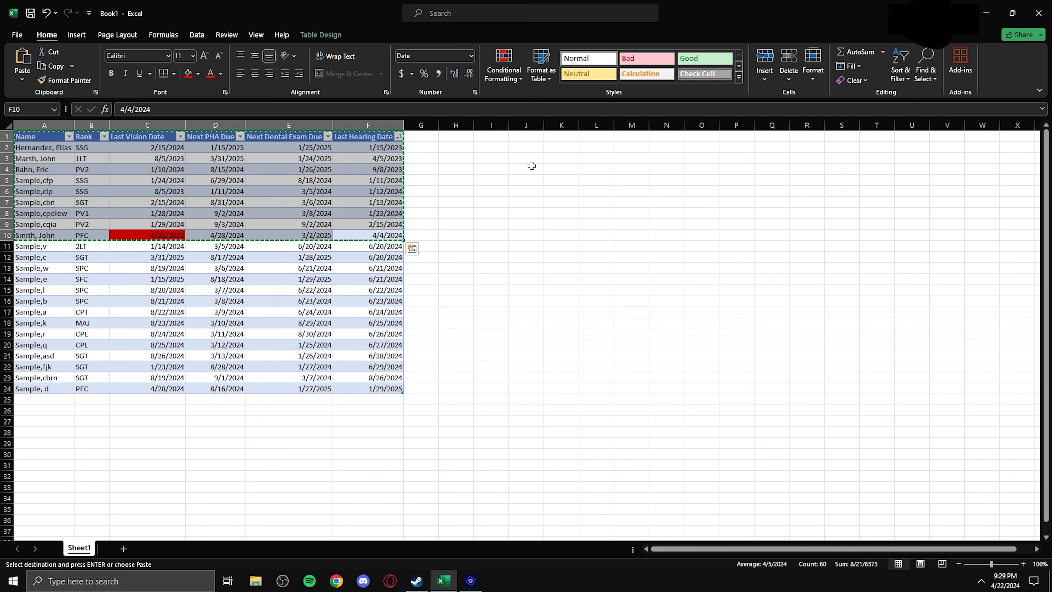
right_click(598, 191)
left_click(625, 269)
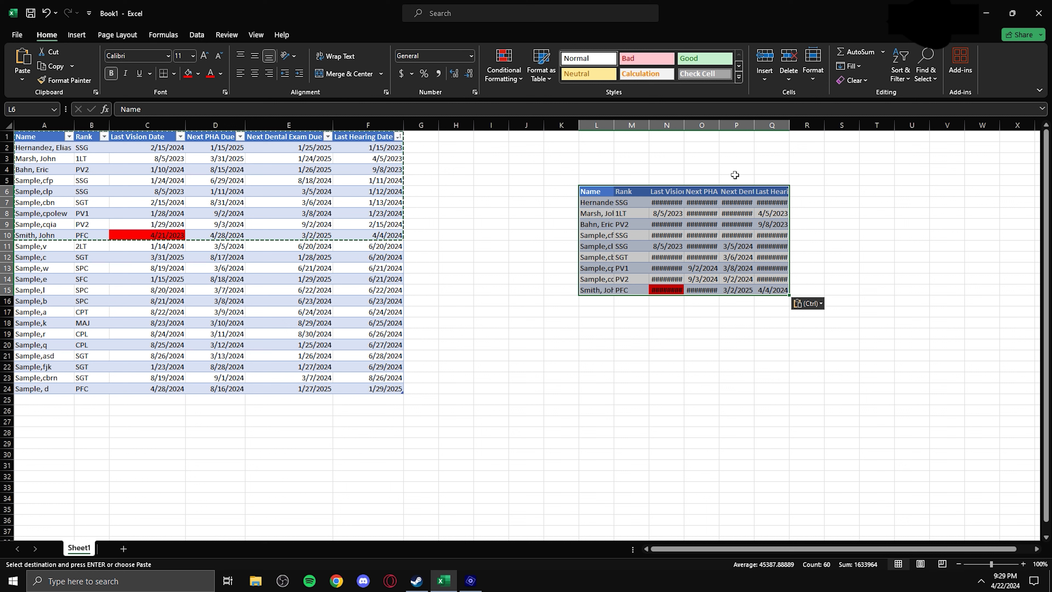
Widen the pasted columns L through Q to fit their contents
double_click(649, 124)
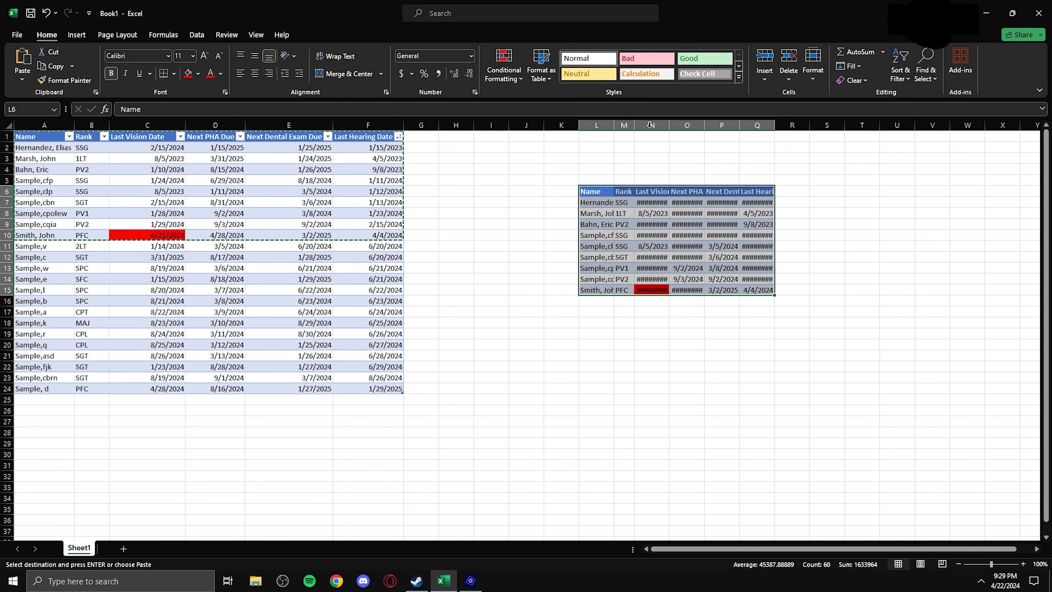
double_click(669, 125)
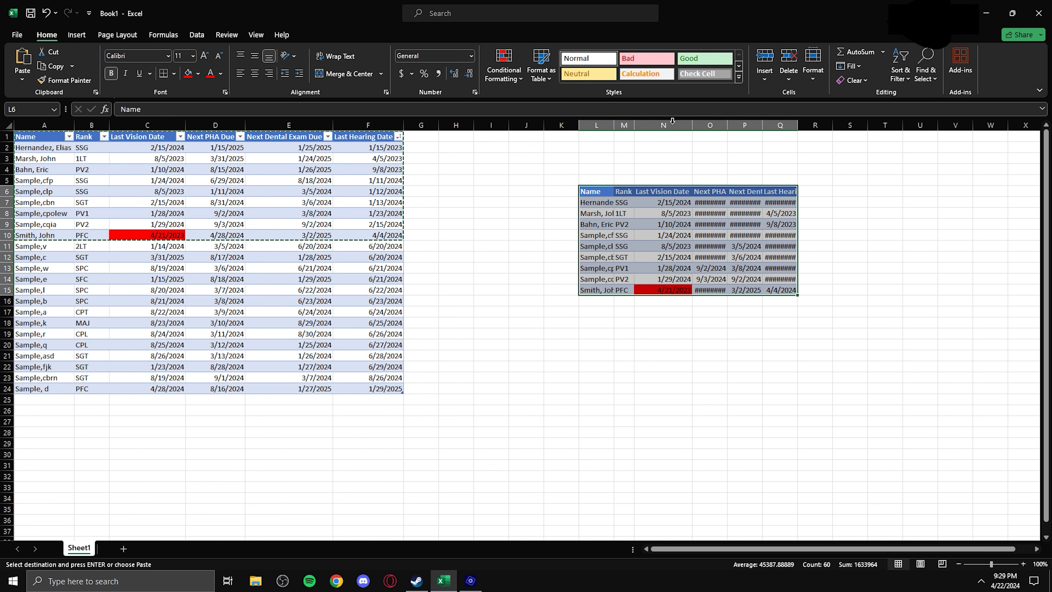
double_click(616, 124)
double_click(753, 125)
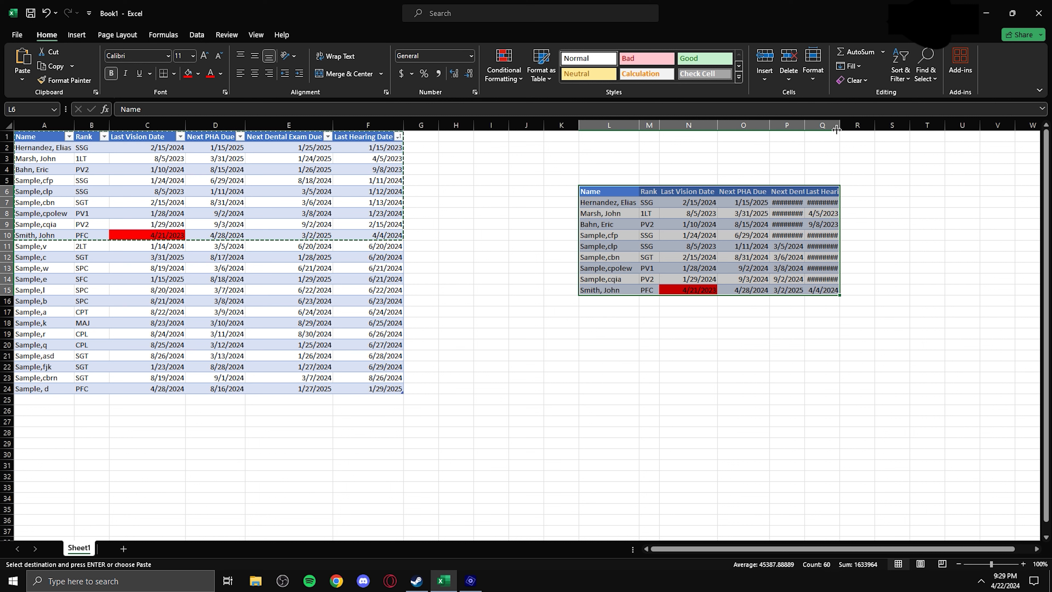
double_click(804, 124)
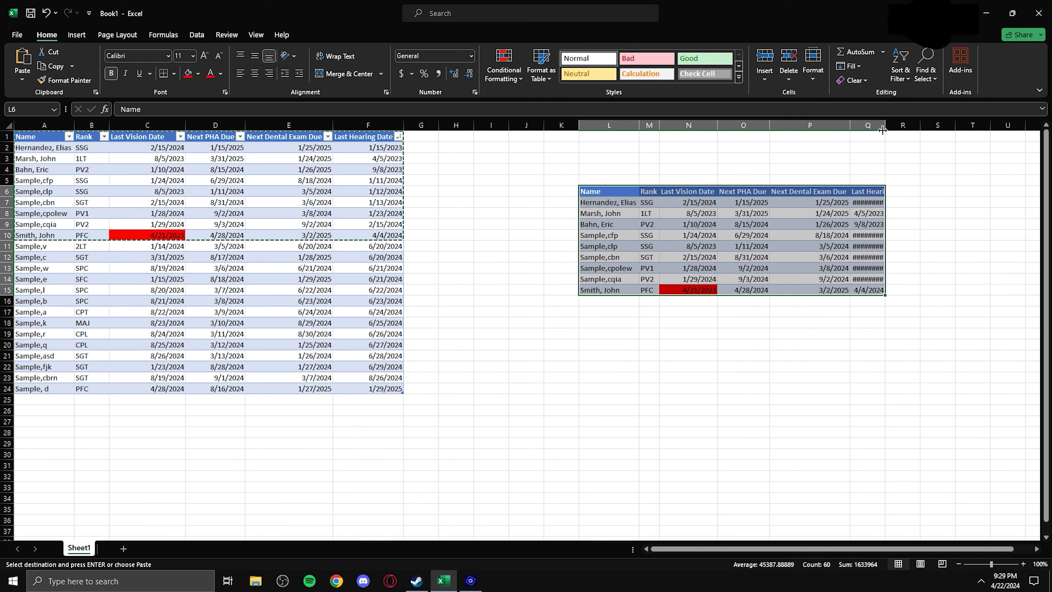
double_click(885, 125)
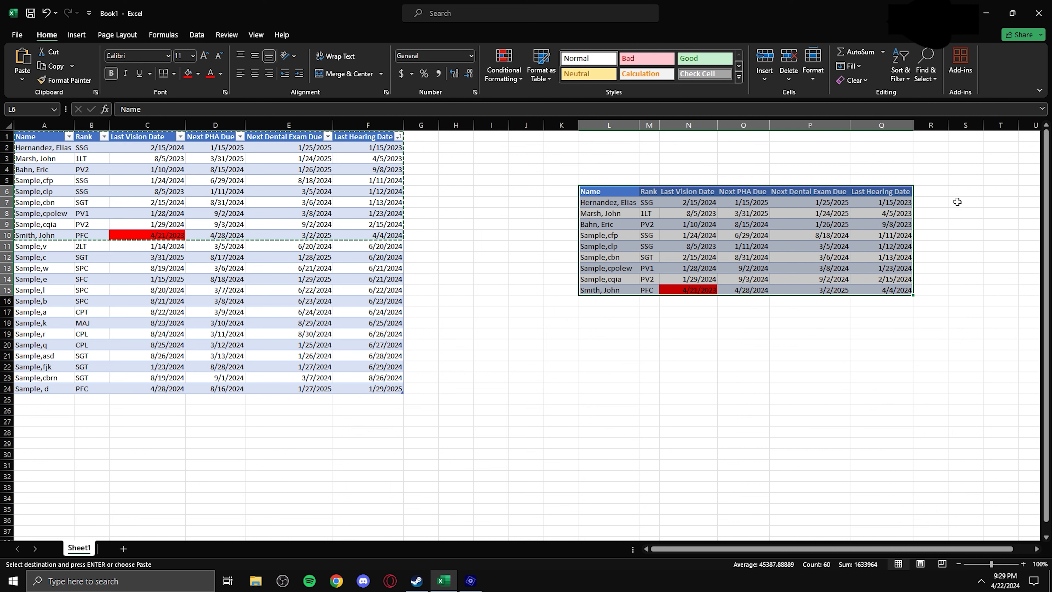
left_click(931, 179)
Delete the Last Vision Date, Next PHA Due and Next Dental Exam Due columns from the pasted list
right_click(686, 123)
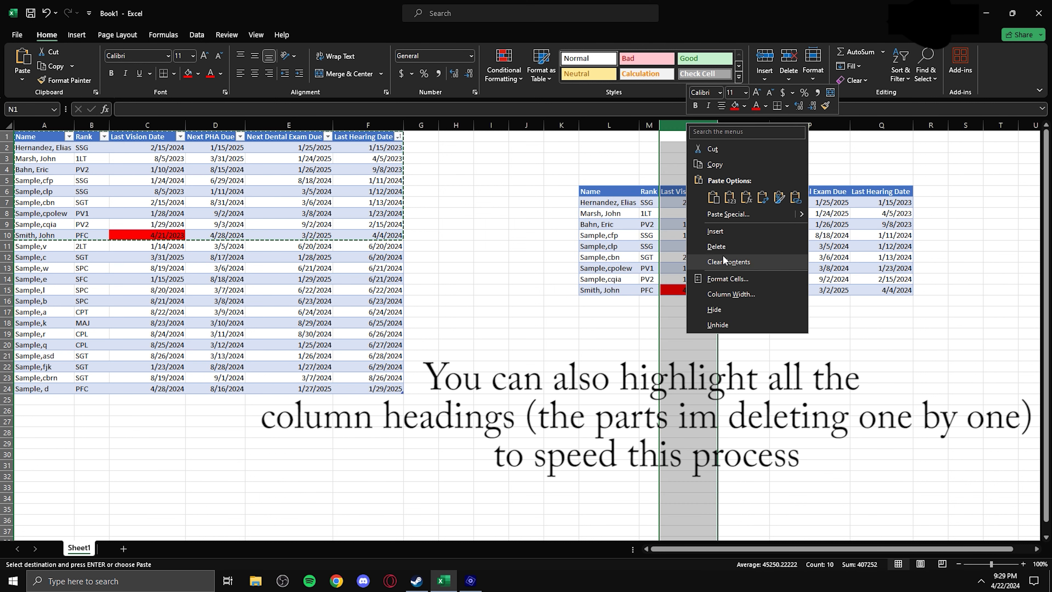
left_click(716, 247)
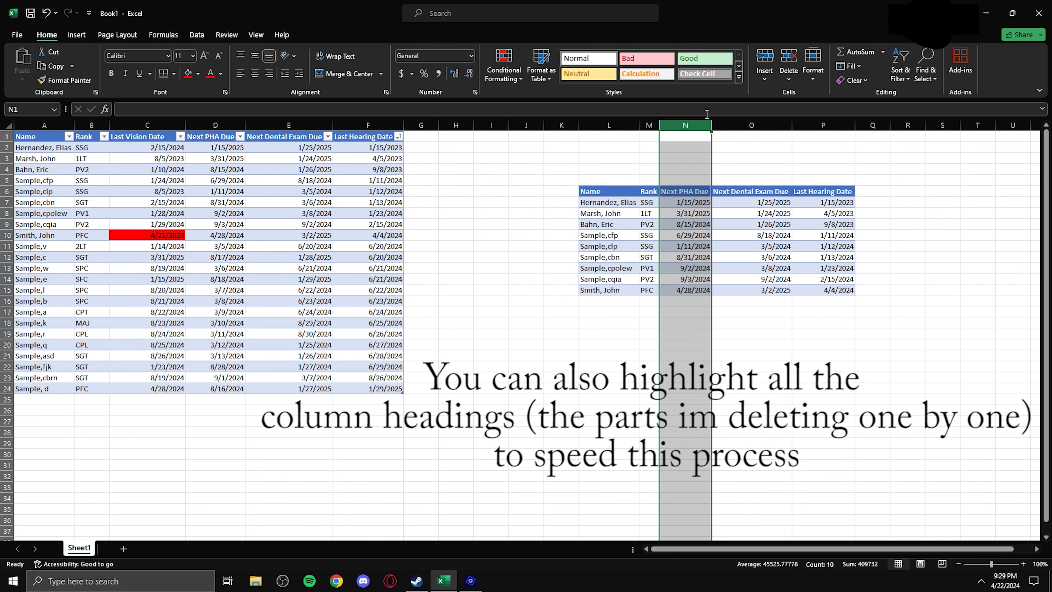
right_click(685, 125)
left_click(715, 249)
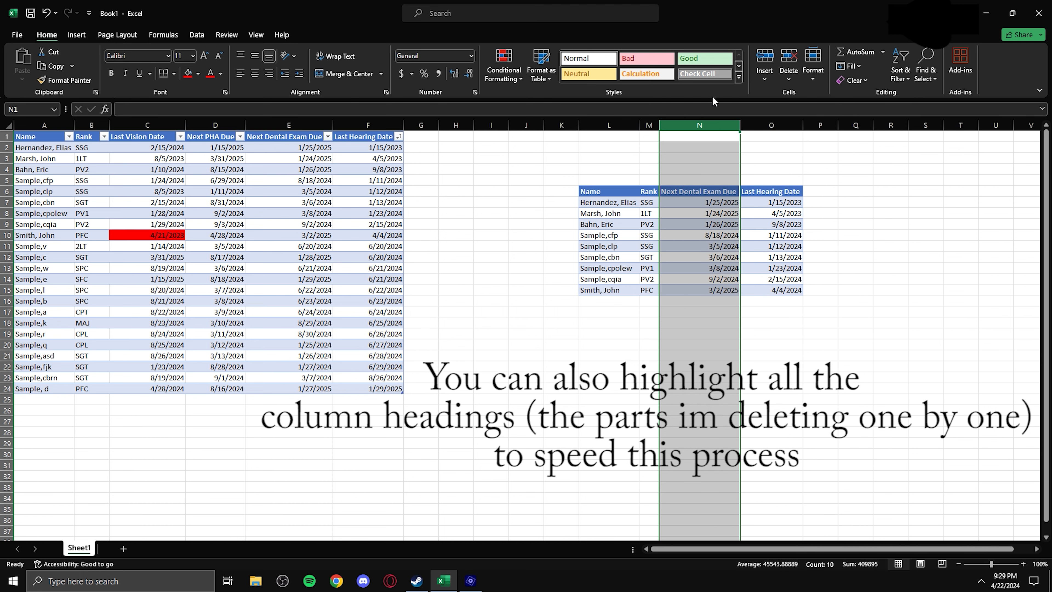
right_click(708, 124)
left_click(757, 245)
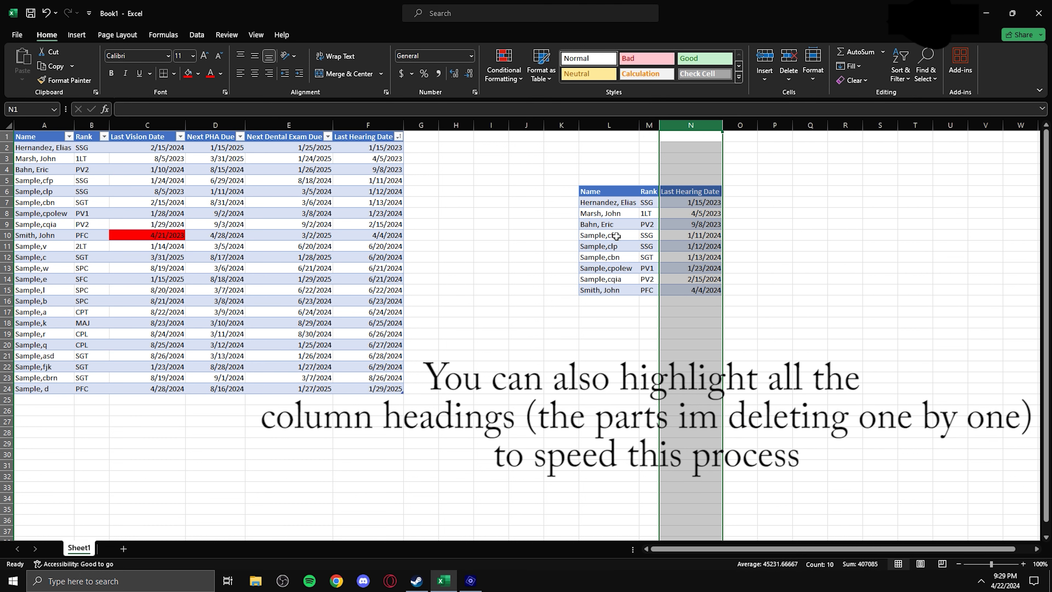
Copy the remaining name, rank and hearing date list in L6:N15
left_click(590, 200)
left_click_drag(588, 192, 704, 288)
right_click(623, 189)
left_click(646, 206)
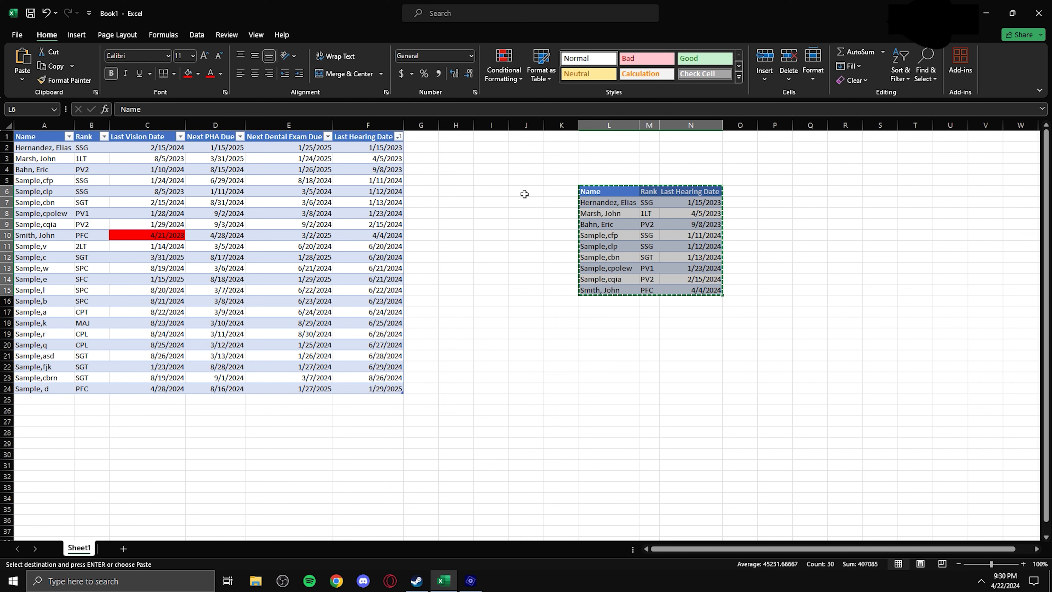
Undo the column deletions, the column widening and the pasted hearing list at L6
key("ctrl+z")
key("ctrl+z")
key("ctrl+z")
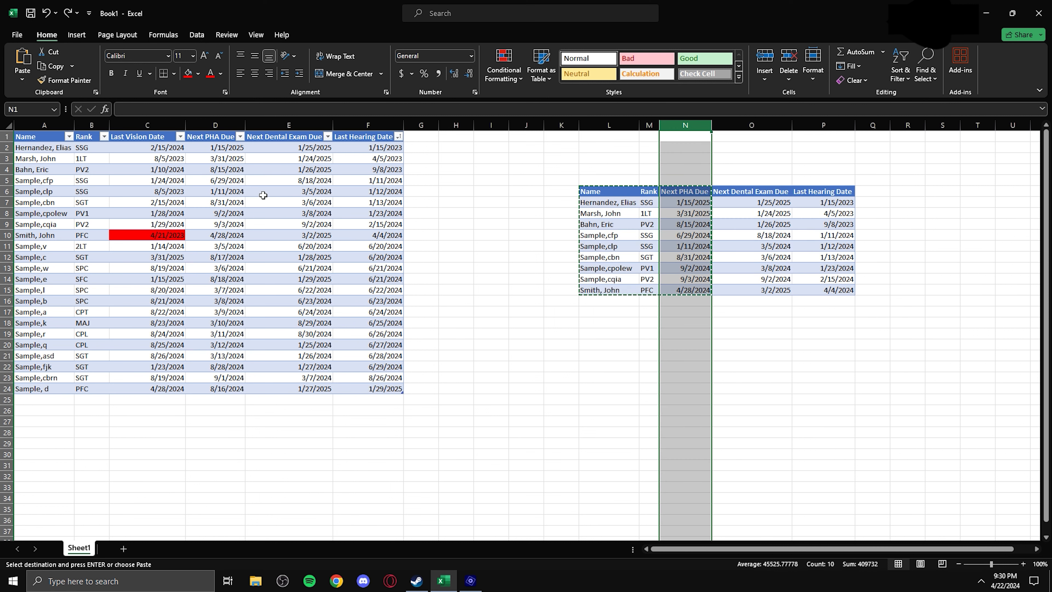
key("ctrl+z")
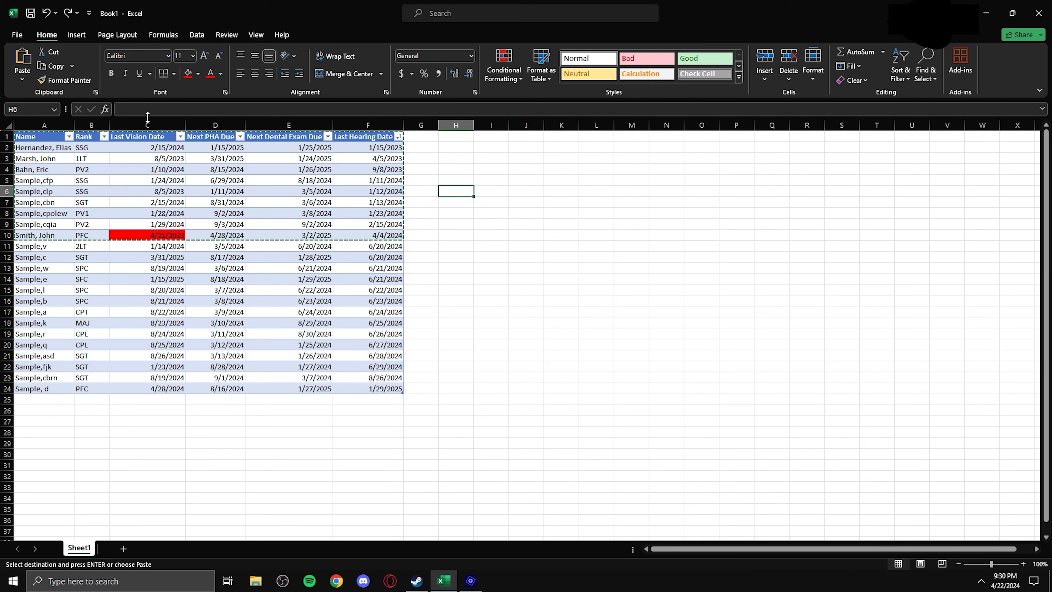
Sort the table by Last Hearing Date from oldest to newest
left_click(398, 137)
left_click(330, 155)
left_click(389, 138)
left_click(399, 137)
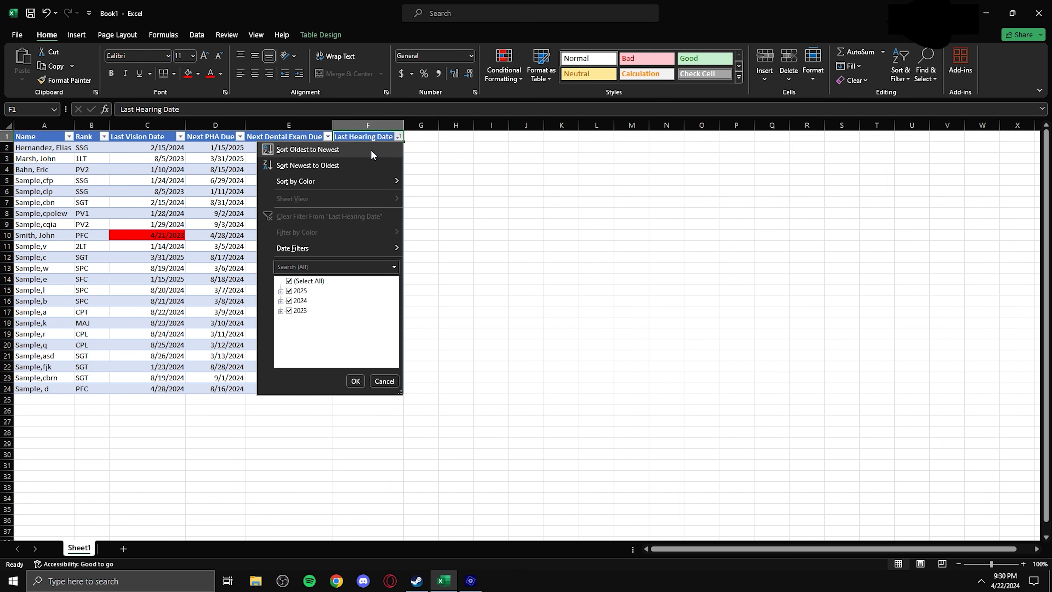
left_click(371, 149)
Hide the Last Vision Date, Next PHA Due and Next Dental Exam Due columns, keeping only name, rank and hearing date in view
right_click(140, 125)
left_click(184, 313)
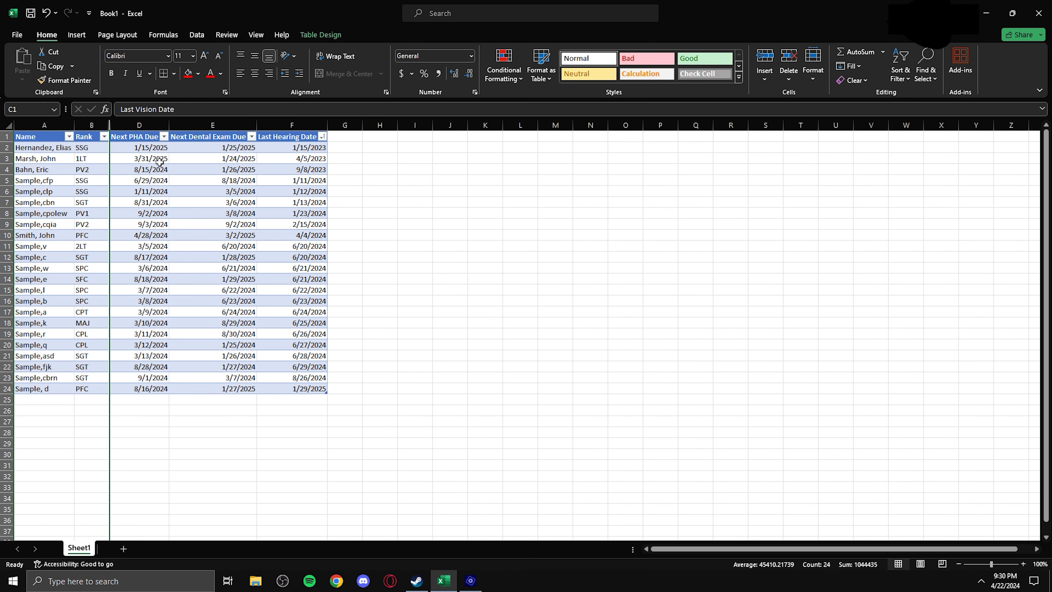
right_click(141, 125)
left_click(195, 314)
right_click(148, 124)
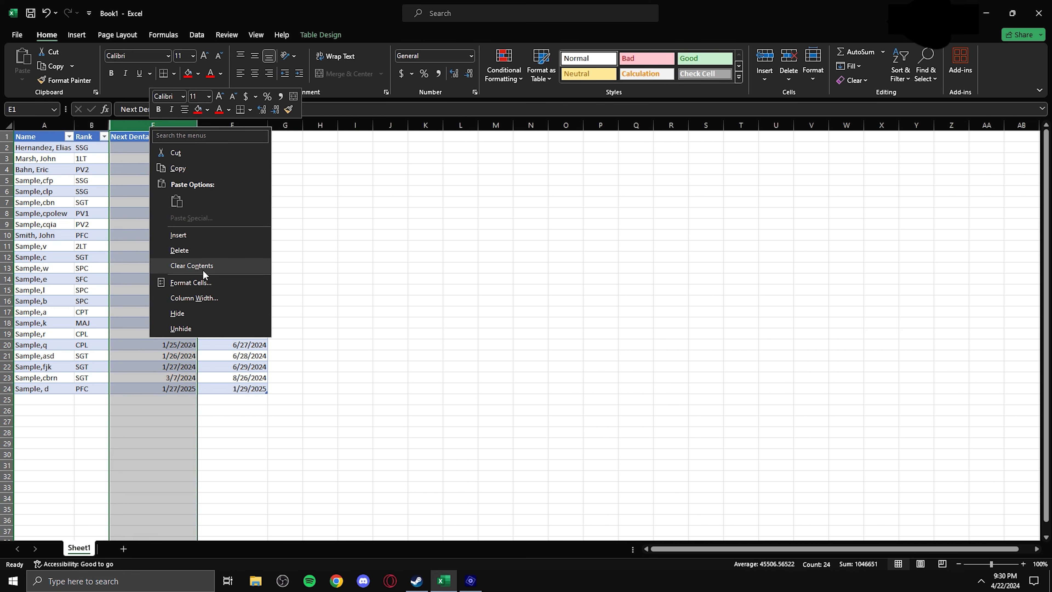
left_click(196, 316)
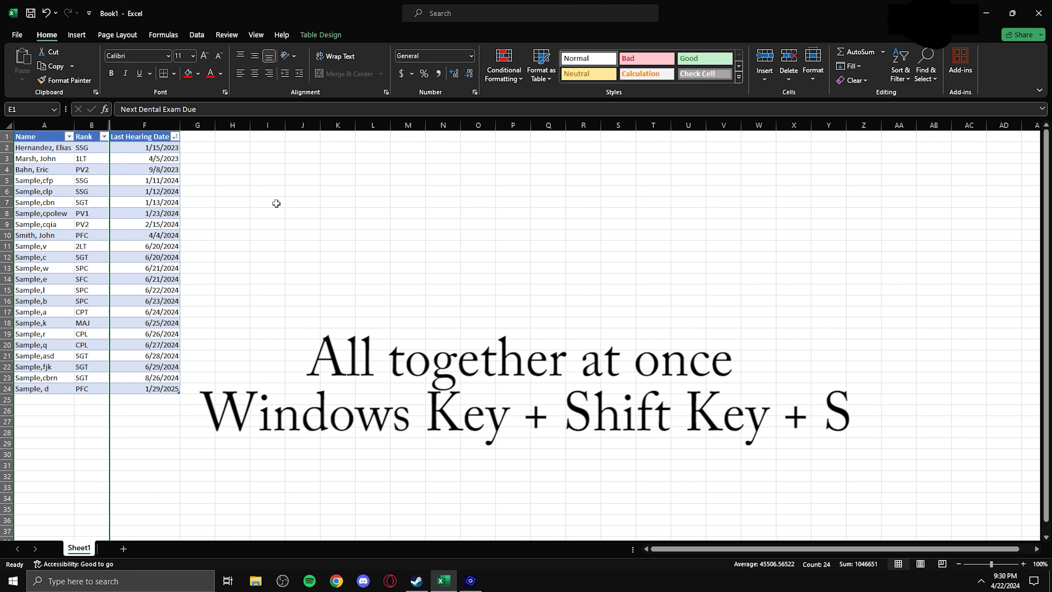
Take a screen snip of the header and rows with hearing dates through 4/4/2024 and paste it as a picture starting near M8
key("super+shift+s")
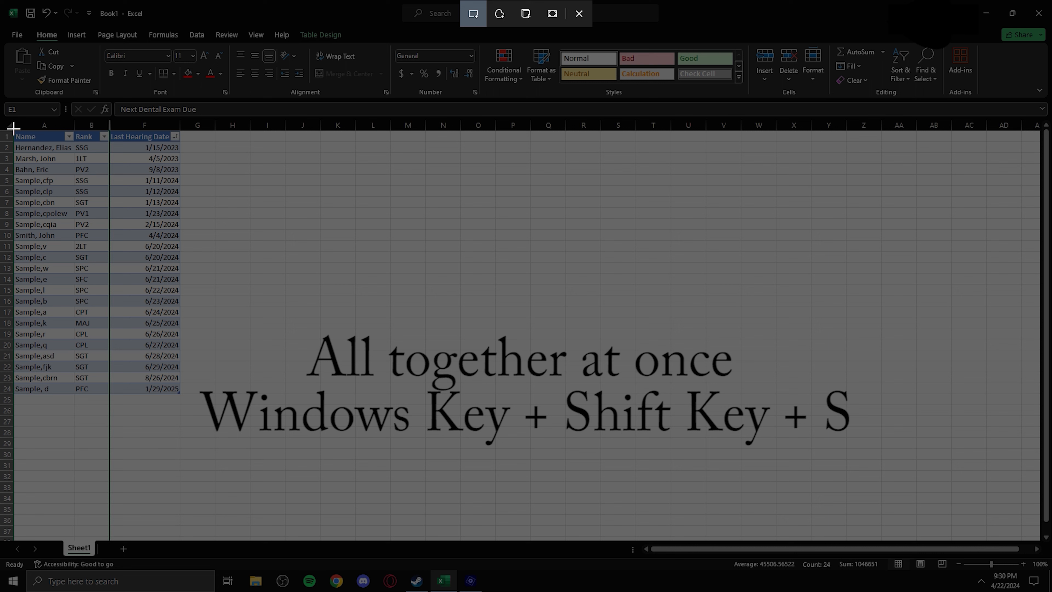
left_click_drag(13, 129, 181, 237)
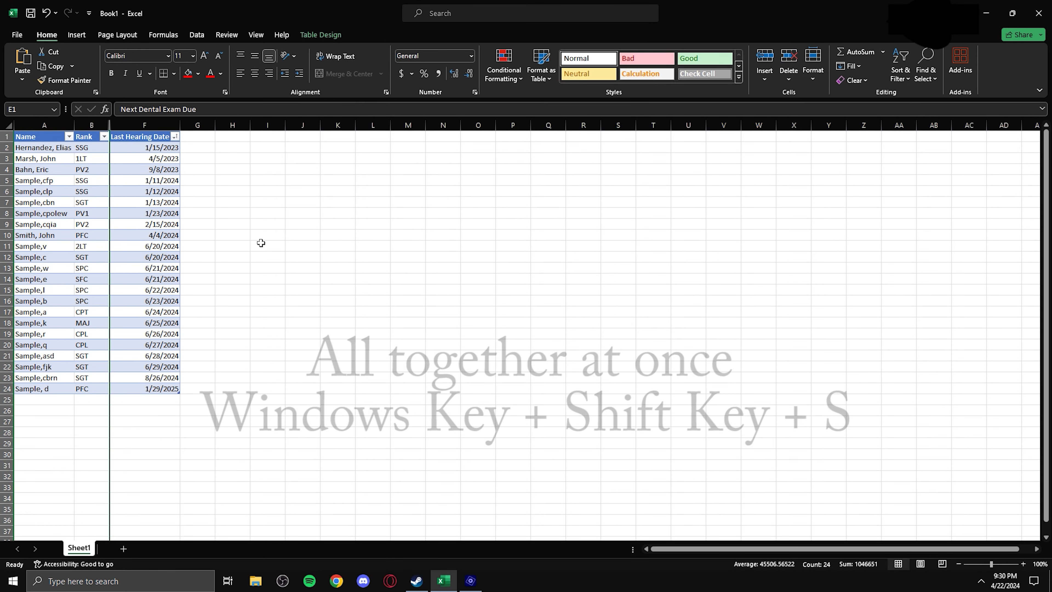
left_click(480, 220)
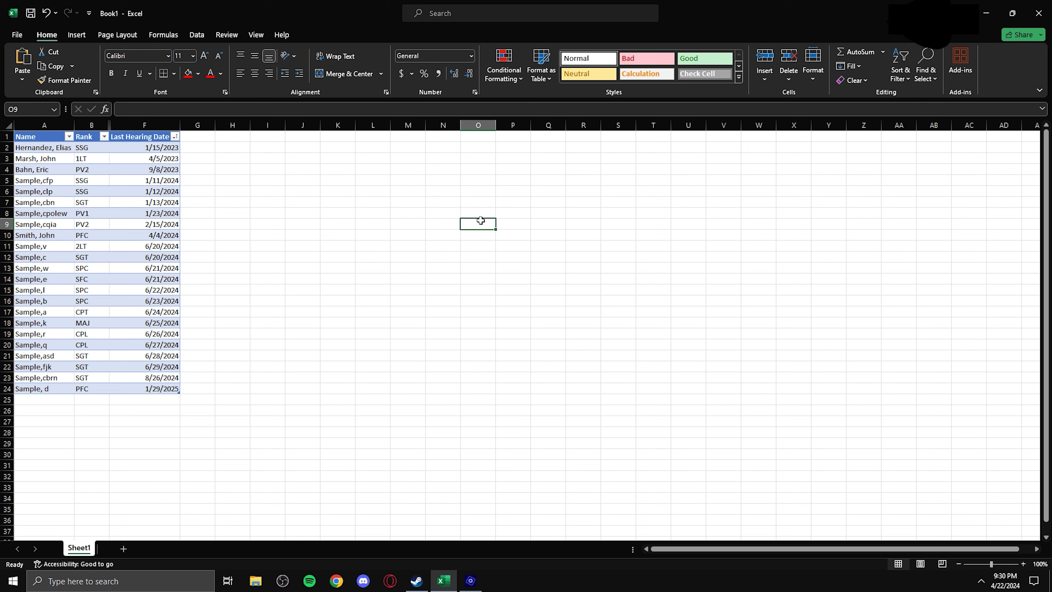
key("ctrl+v")
left_click_drag(582, 238, 534, 225)
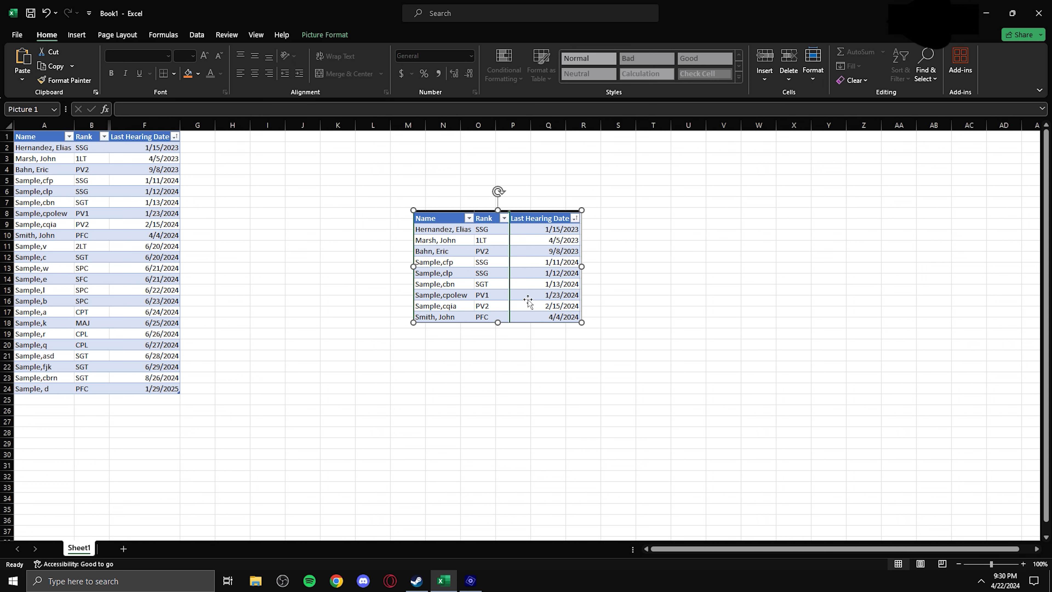
Enter the note "Shift + Windows Key + S" in cell N7 above the pasted picture
left_click(434, 199)
double_click(434, 200)
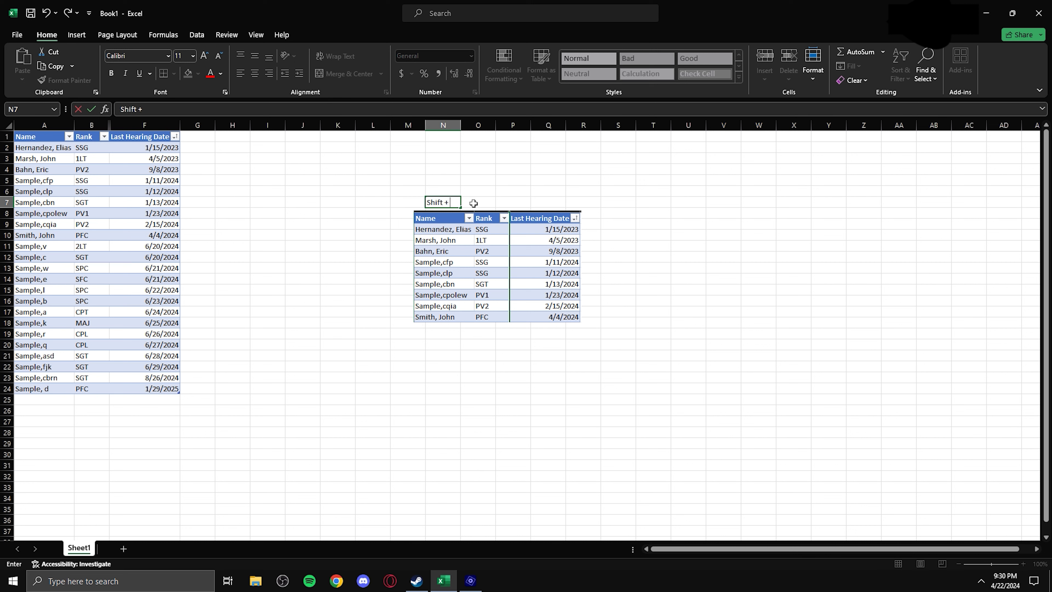
type("Shift + WW")
type("ndows Key + S")
left_click(567, 189)
Reposition the pasted hearing list picture so it sits centered directly beneath the note in N7
mouse_move(470, 235)
left_mouse_down()
mouse_move(450, 251)
mouse_move(439, 232)
mouse_move(452, 237)
left_mouse_up()
left_click(618, 202)
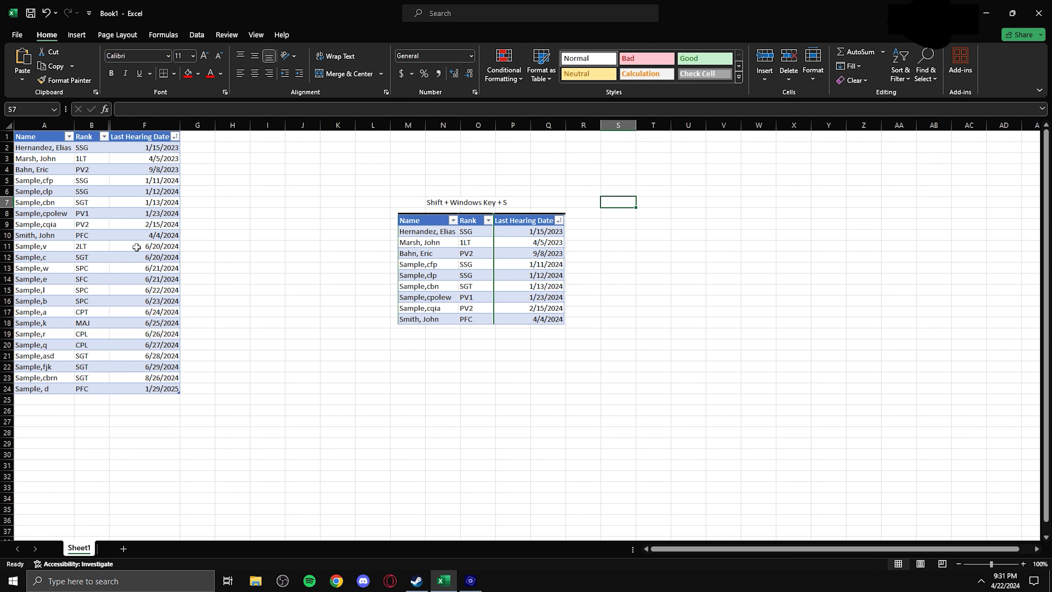
left_click_drag(461, 236, 431, 234)
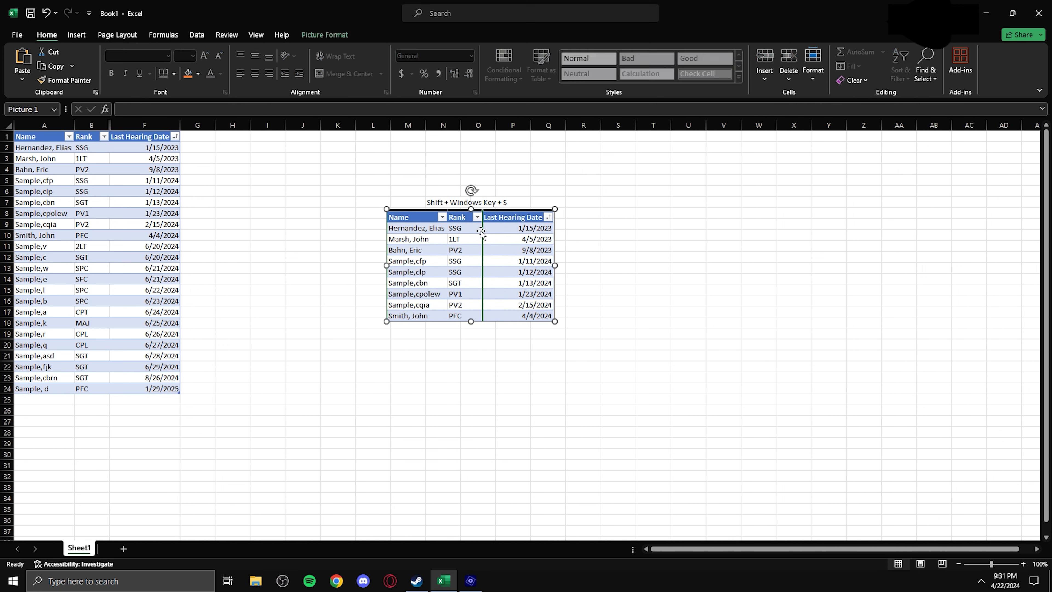
left_click(682, 242)
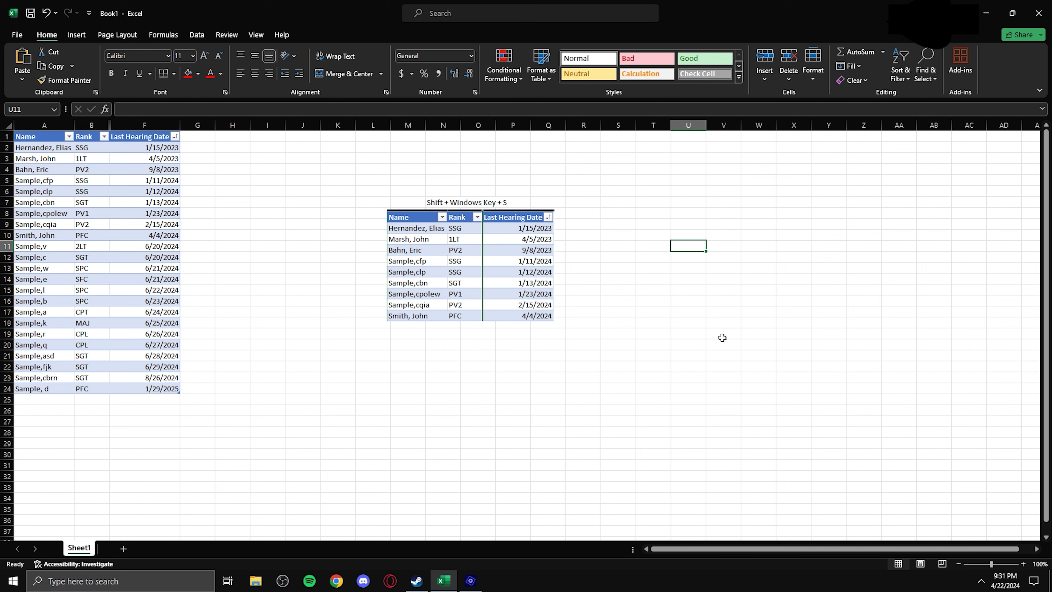
mouse_move(423, 218)
left_mouse_down()
mouse_move(424, 269)
mouse_move(425, 220)
left_mouse_up()
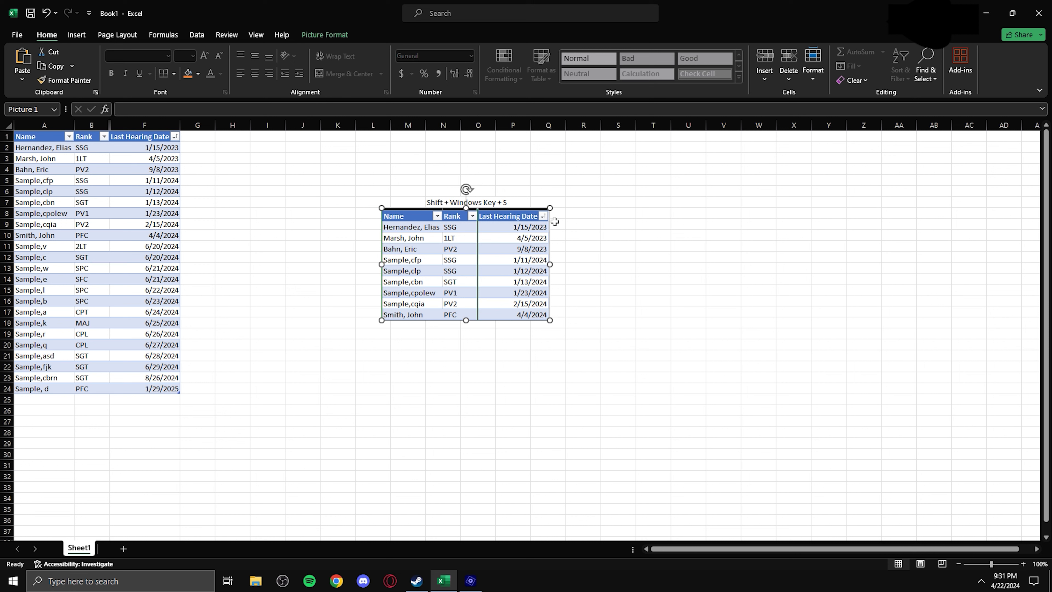